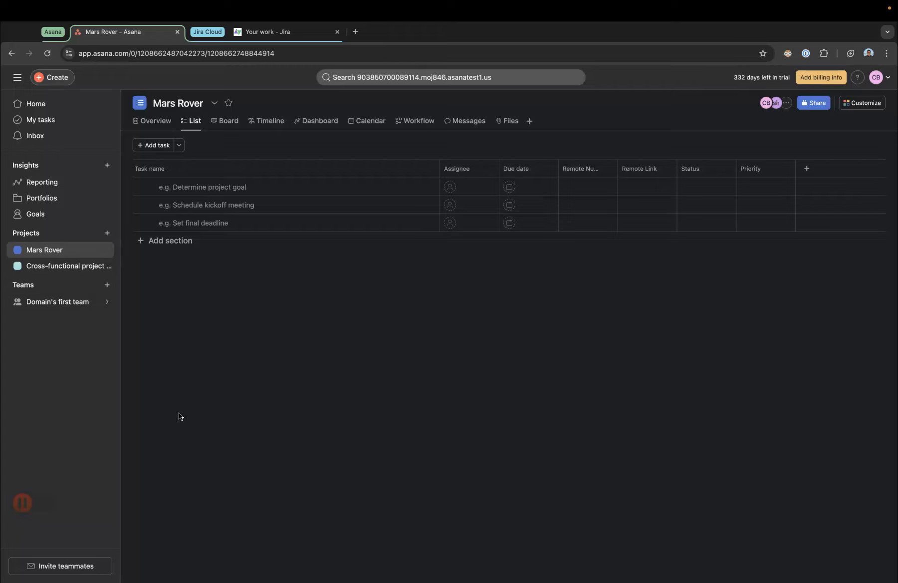
Step: Add three tasks named Rocket ship, Engine assembly and Documentation to the Mars Rover project list
left_click(180, 417)
left_click(210, 190)
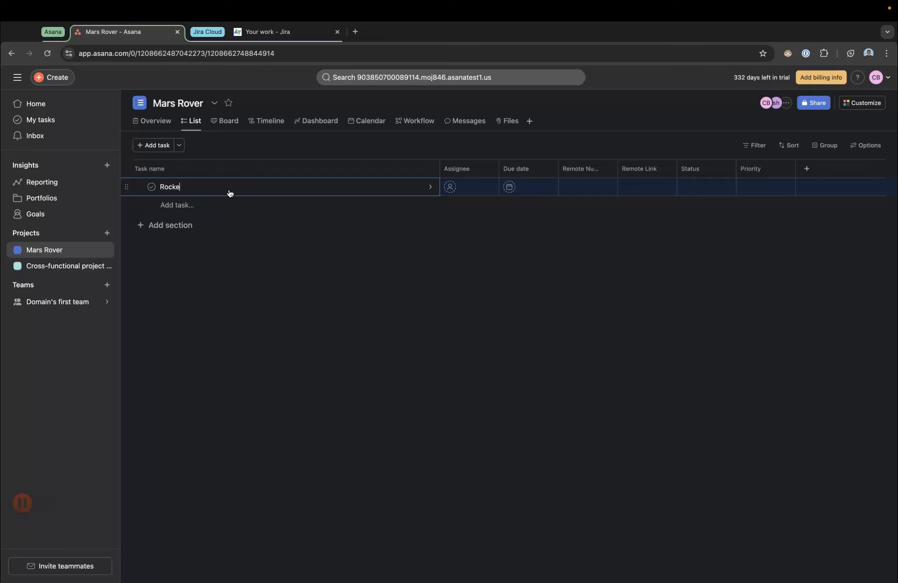
left_click(210, 205)
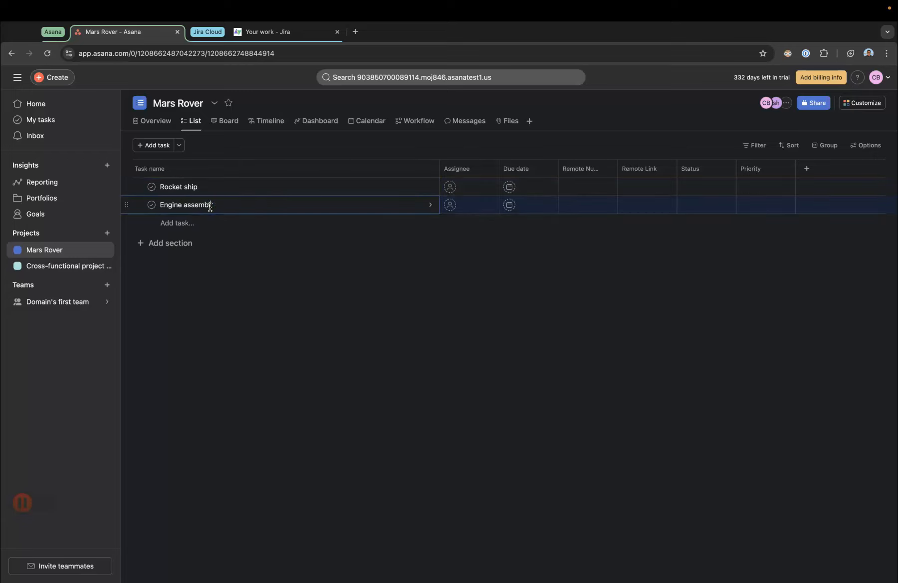
left_click(190, 222)
left_click(225, 226)
type("Documentation")
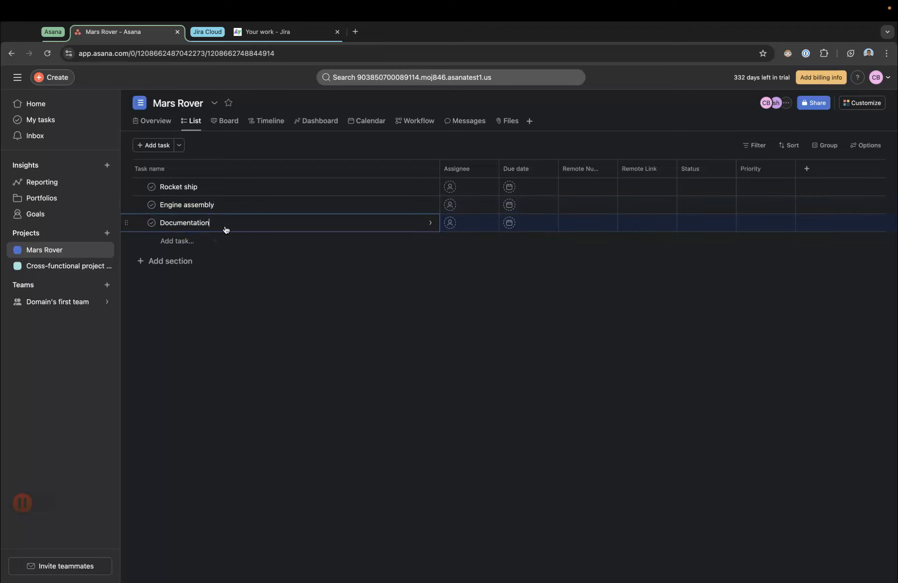
left_click(402, 335)
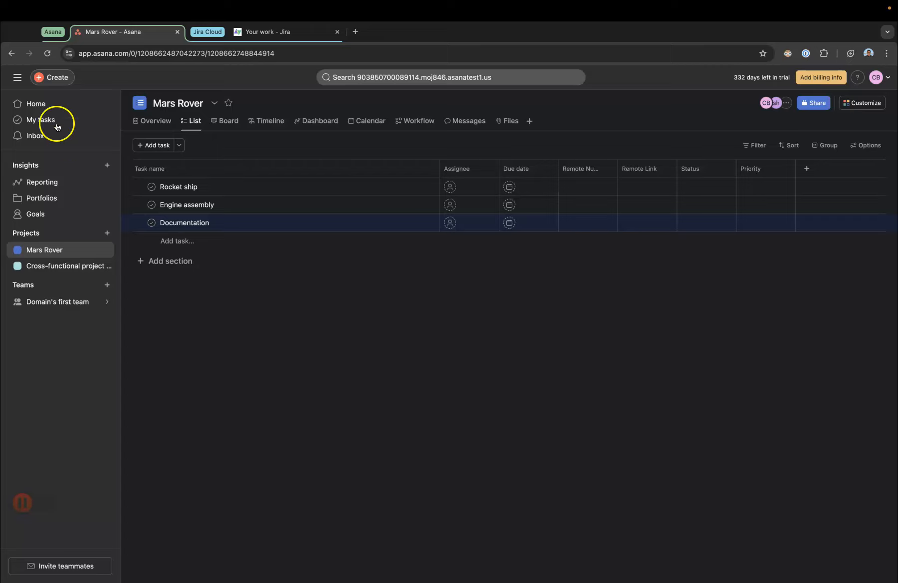
Step: Reload the project and open the Documentation task's linked Jira issue, closing the leftover Jira tab
left_click(47, 53)
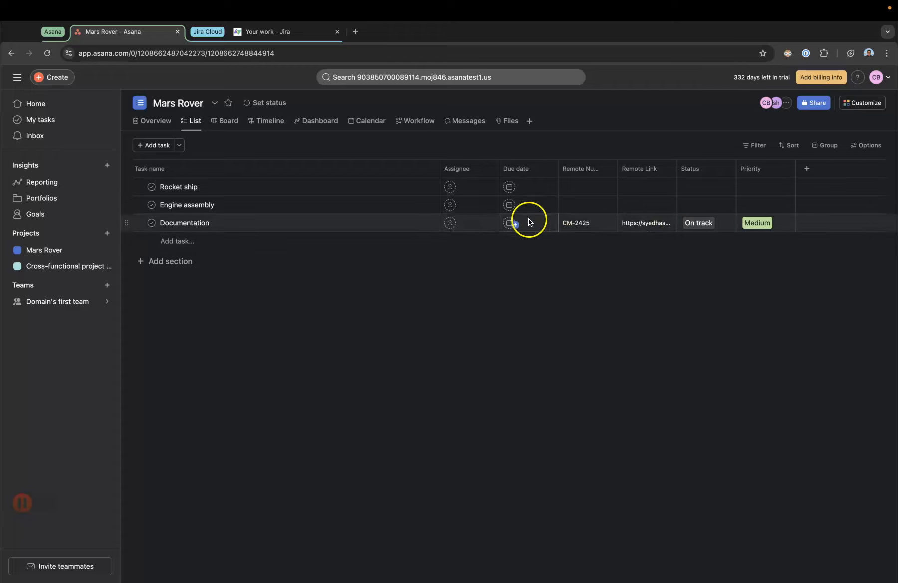
left_click(670, 227)
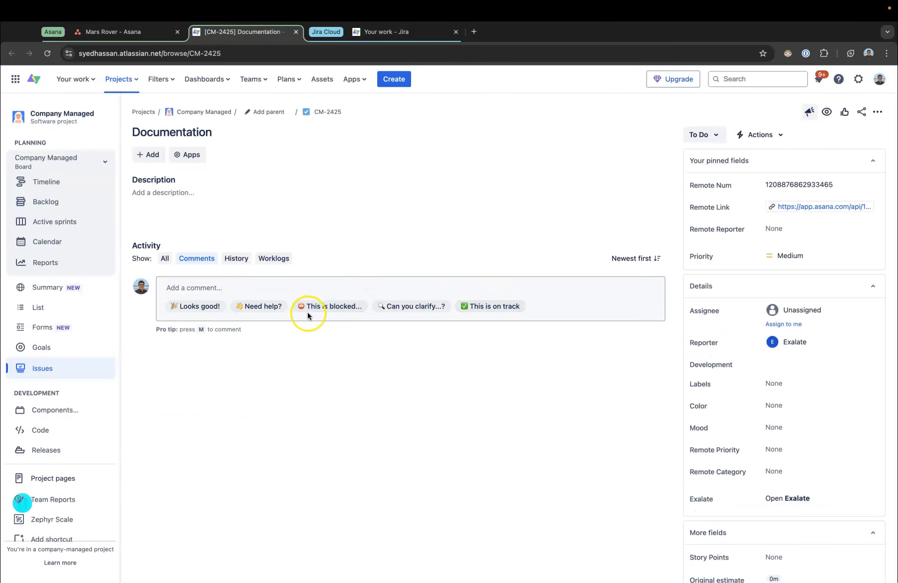
left_click_drag(227, 31, 302, 35)
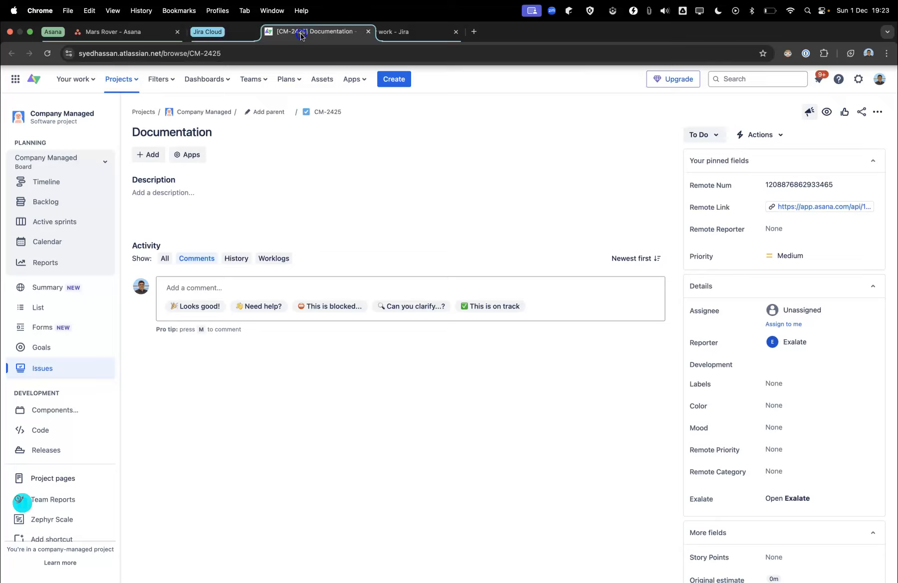
left_click(455, 31)
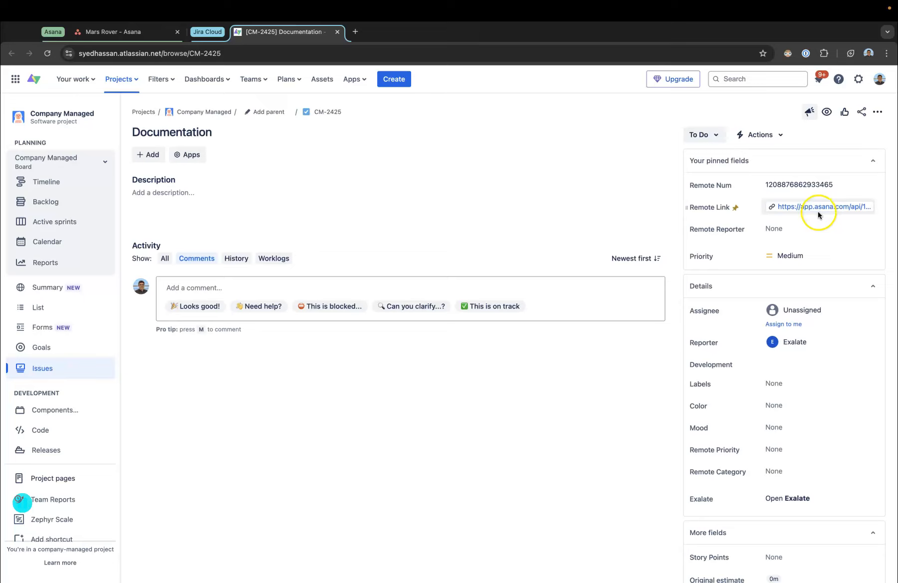
Step: Set the Documentation issue's priority to High and add the description 'Ok, we will add docs here'
left_click(785, 259)
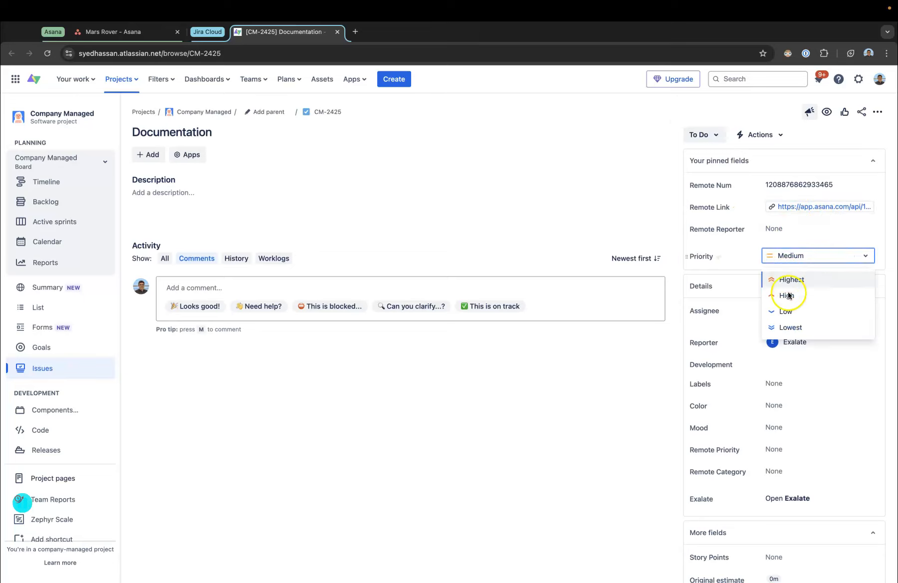
left_click(787, 296)
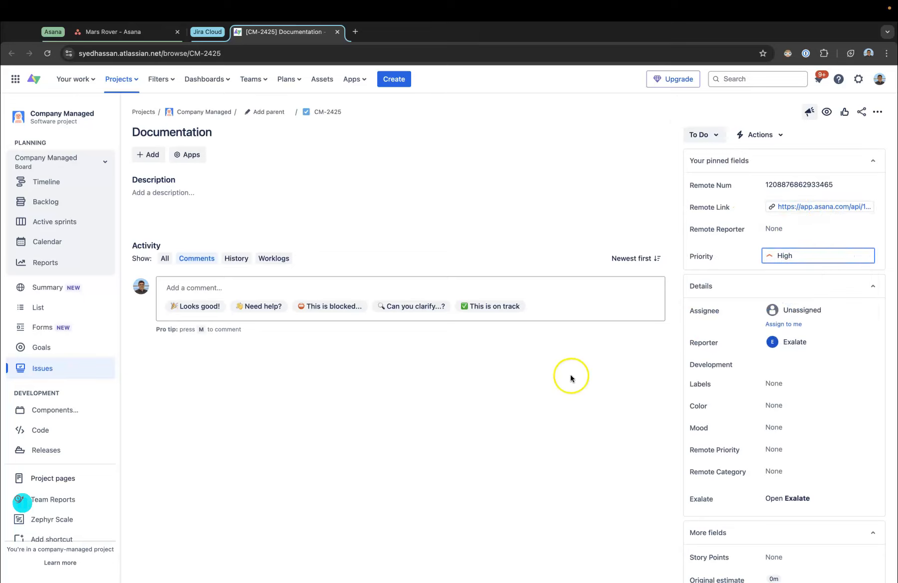
left_click(166, 196)
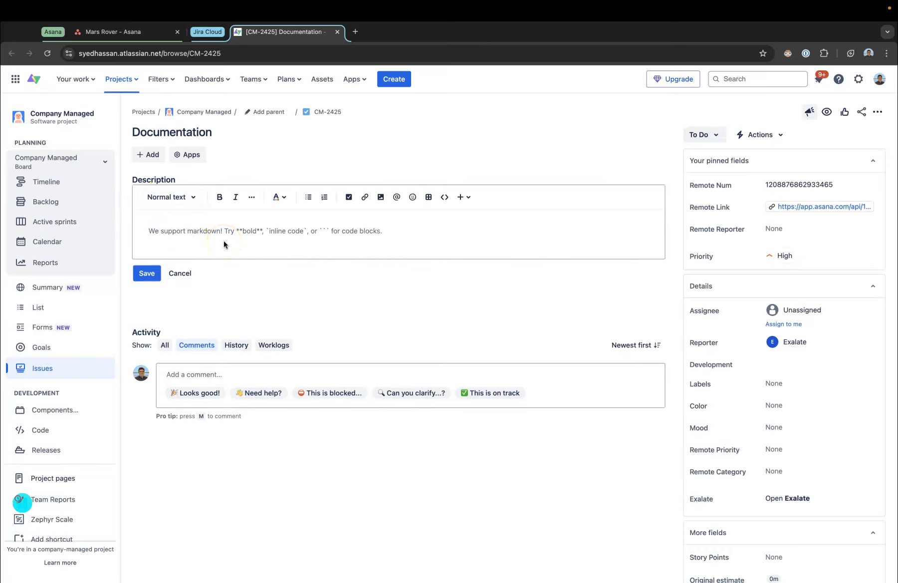
type("Ok, we will add docs here")
left_click(146, 272)
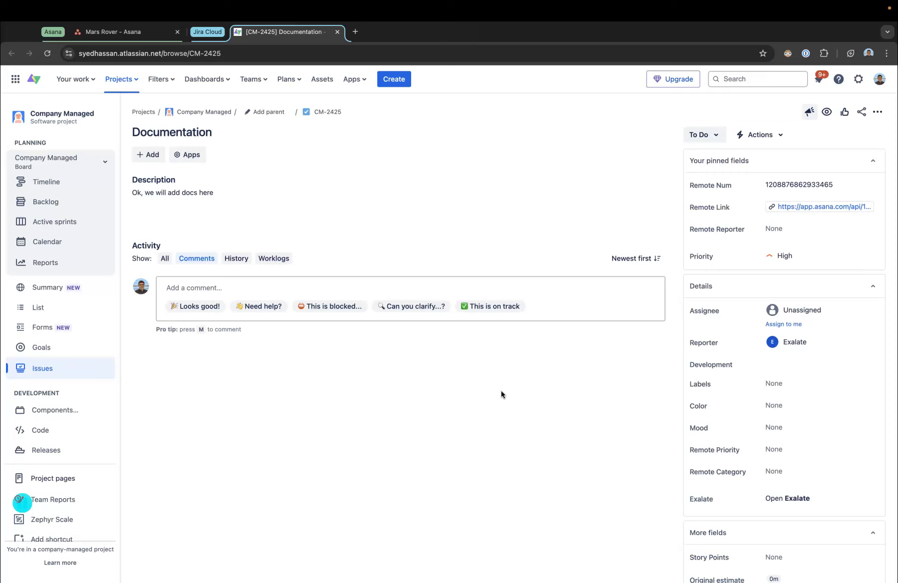
Step: Open the linked Jira issues for the Engine assembly and Rocket ship tasks from the project list
left_click(145, 32)
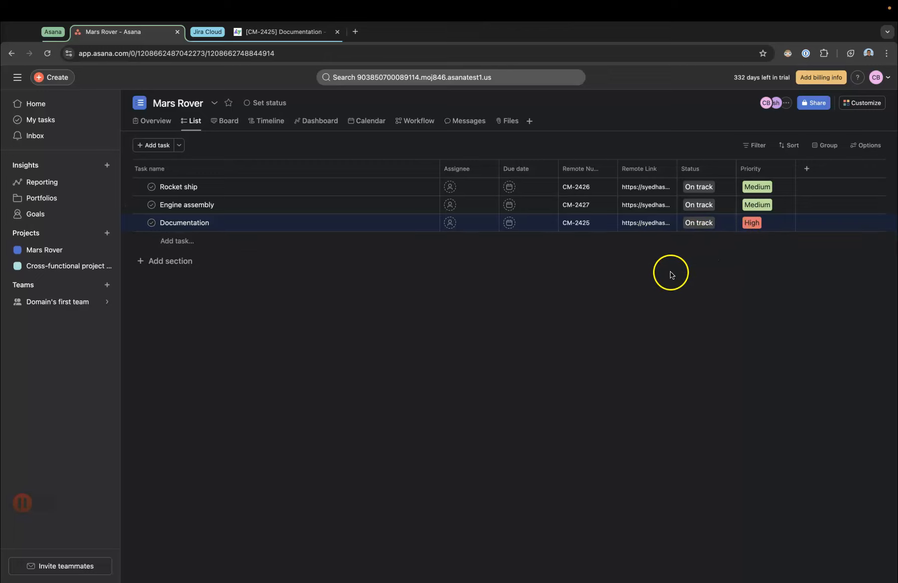
left_click(671, 205)
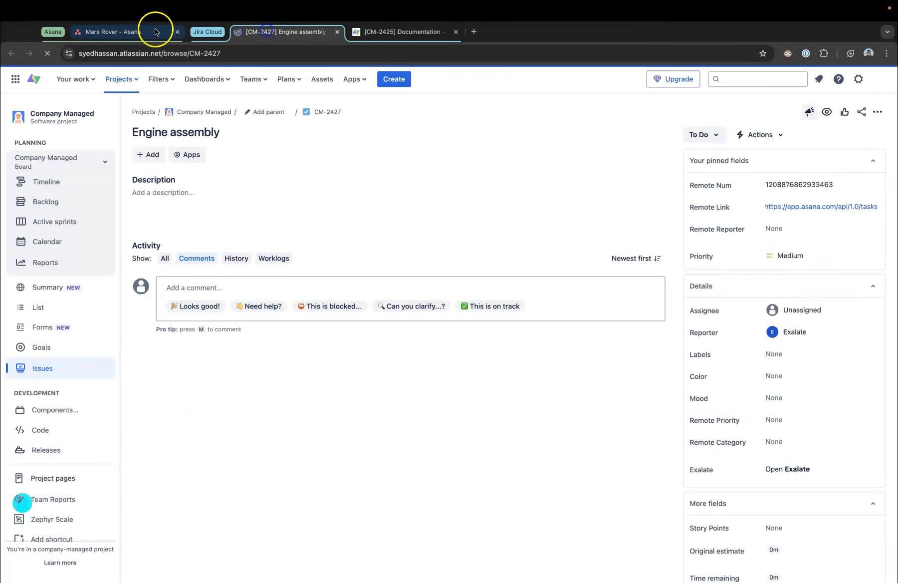
left_click(152, 31)
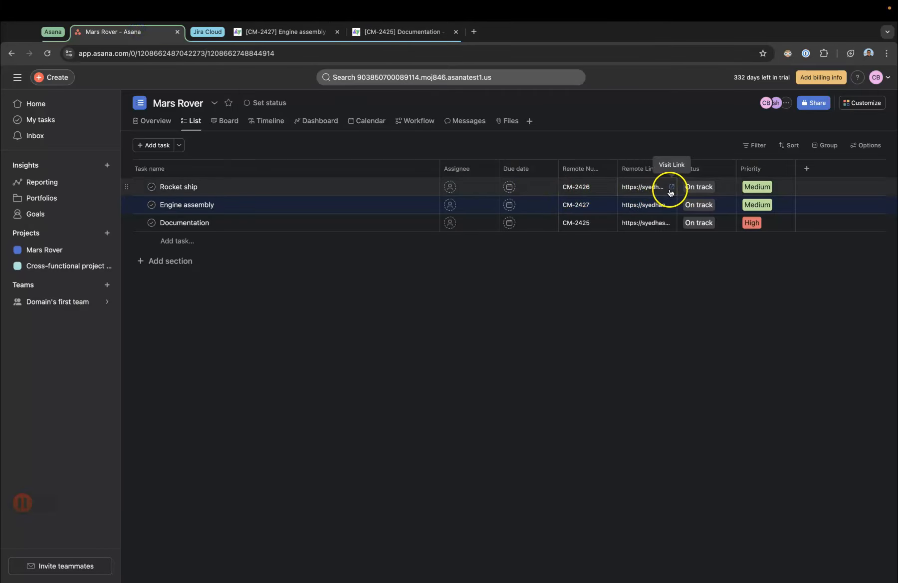
left_click(671, 188)
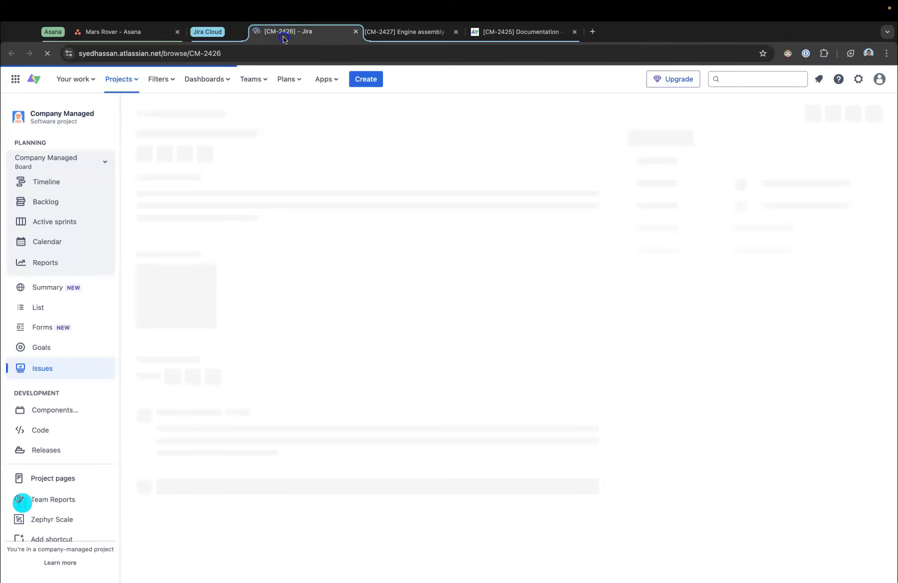
left_click(120, 31)
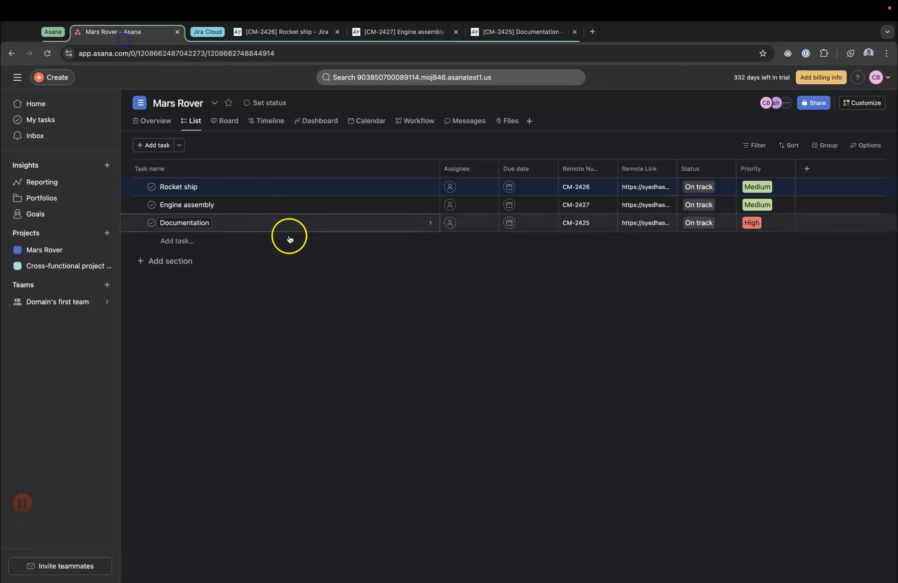
Step: Open the Engine assembly task and add the description 'Give us a good engine, not like last time'
left_click(412, 204)
left_click(617, 404)
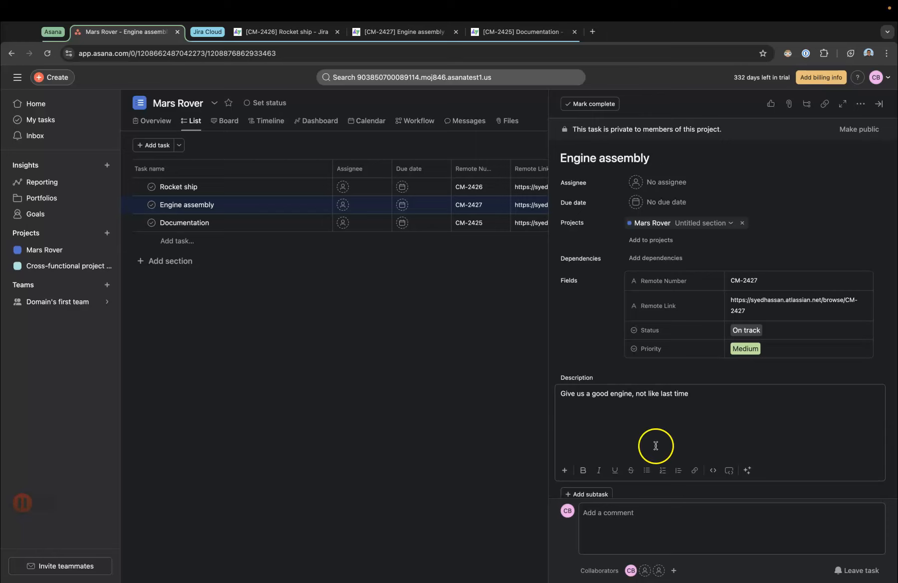
Step: Comment 'When will this be ready?' on the Engine assembly task
scroll(643, 474, "down", 2)
left_click(627, 510)
type("W")
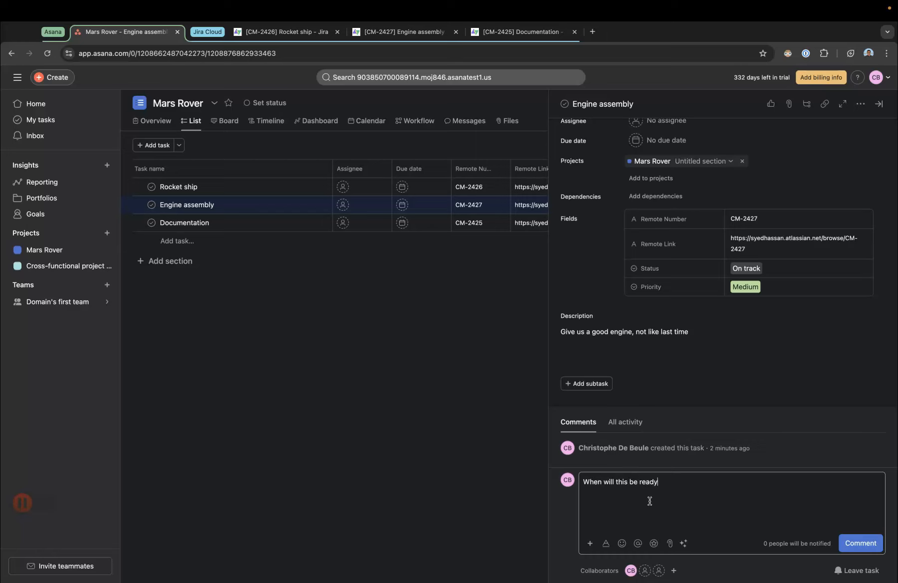
left_click(854, 543)
Step: Close the task pane and reload the Engine assembly Jira issue to review its synced comment
left_click(487, 421)
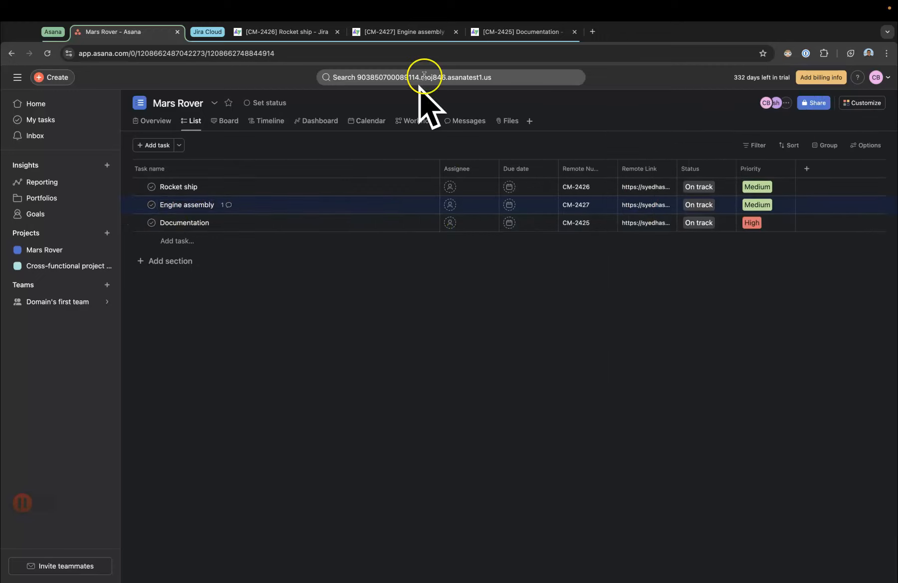
left_click(404, 31)
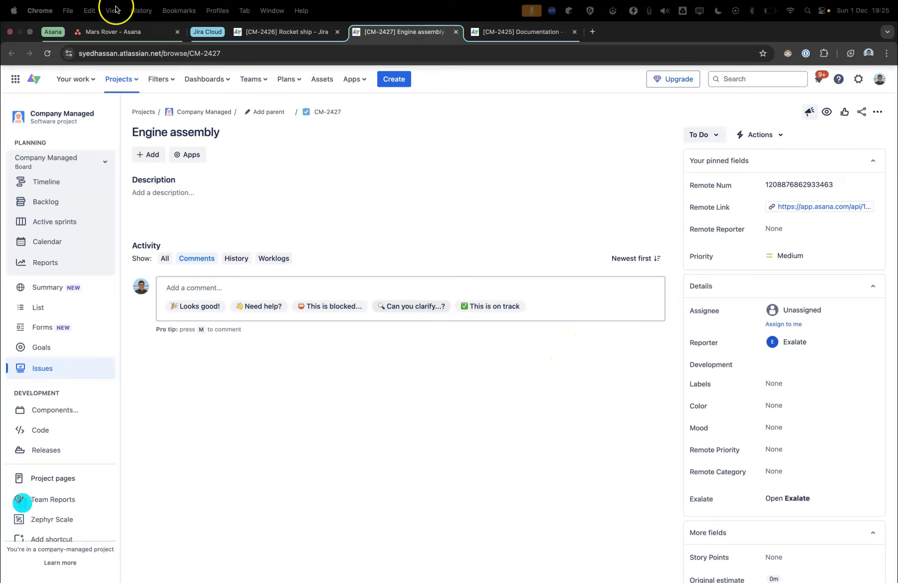
left_click(47, 53)
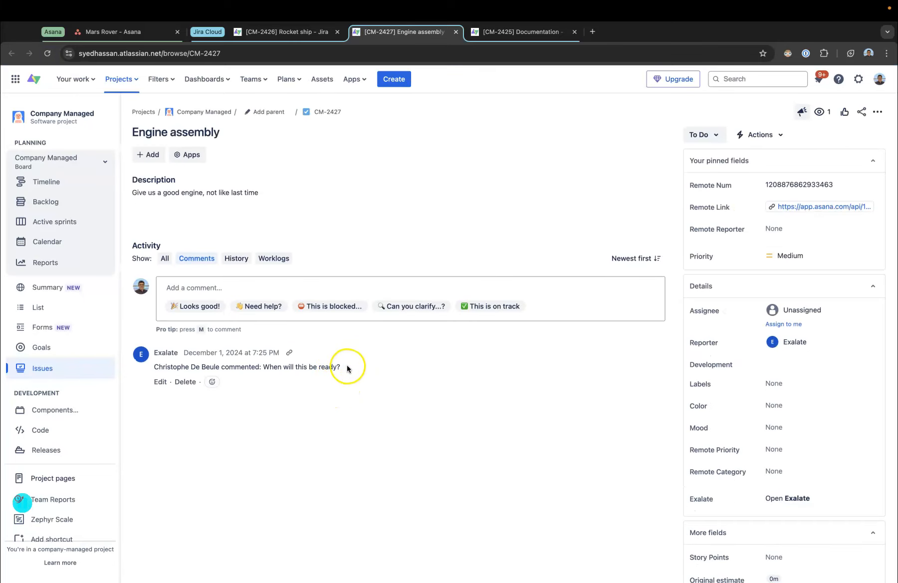
left_click_drag(345, 367, 261, 366)
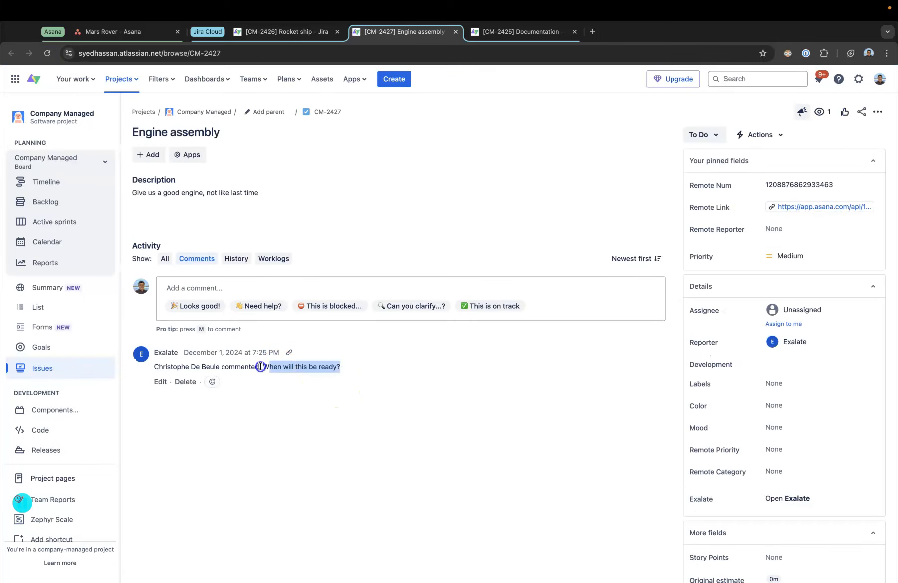
Step: Reply on the Engine assembly issue with the comment 'End of month please'
left_click(221, 290)
type("E")
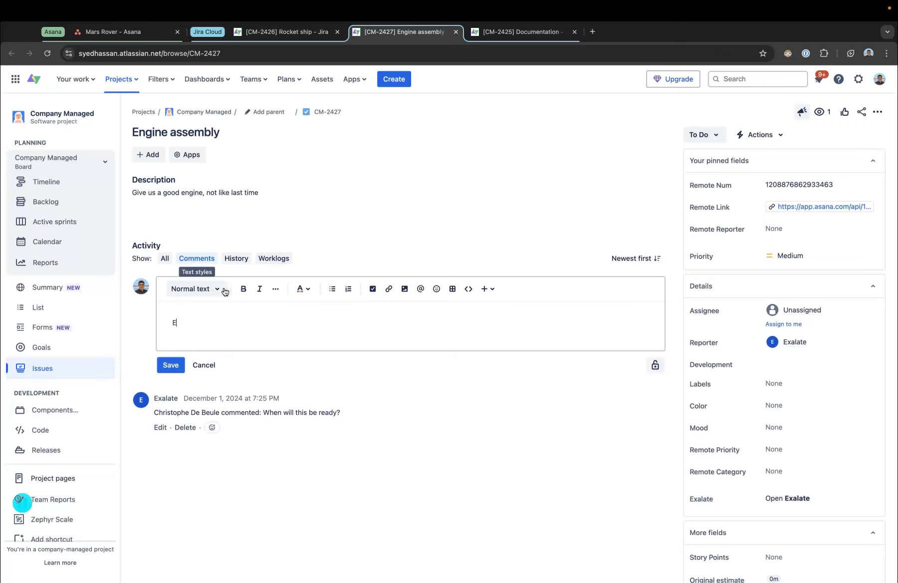
type("nd of month please")
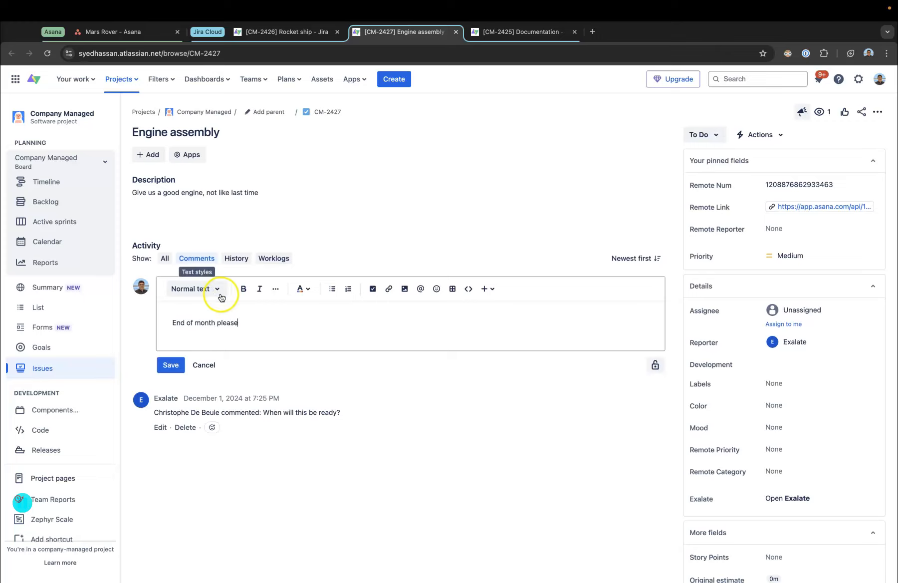
left_click(171, 364)
Step: Set the Engine assembly issue's status to In Progress and its priority to High
left_click(715, 134)
left_click(716, 152)
left_click(800, 263)
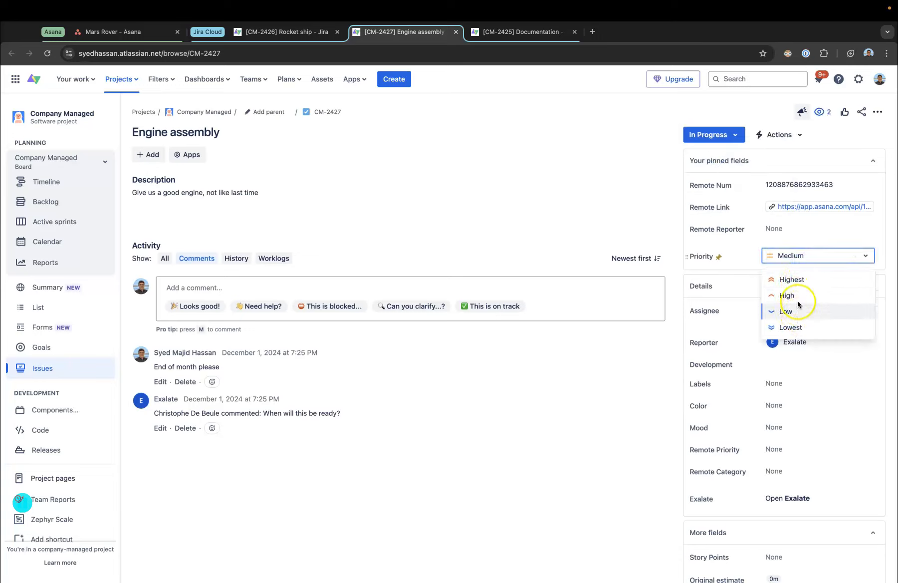
left_click(793, 296)
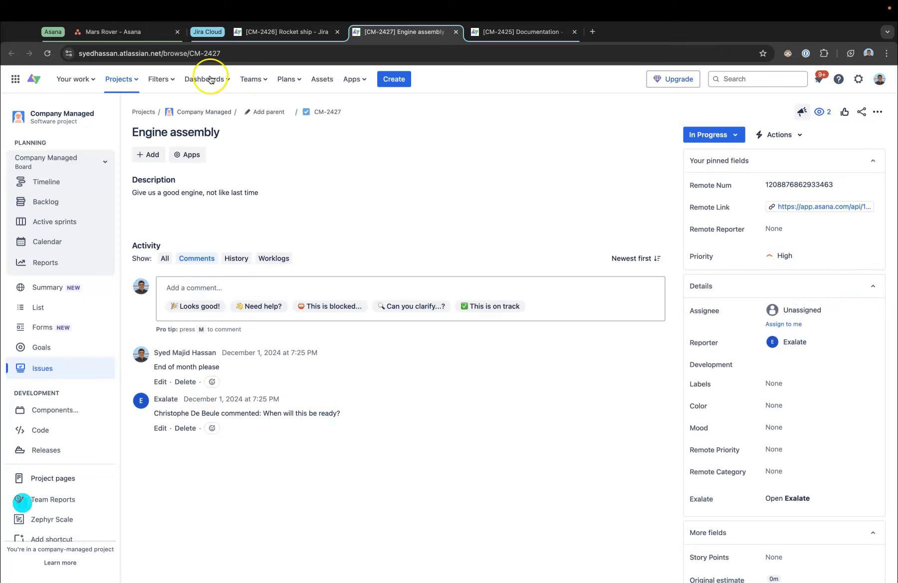
Step: Comment 'Do you want soemthing from our side here please' on the Rocket ship task in Asana
left_click(125, 31)
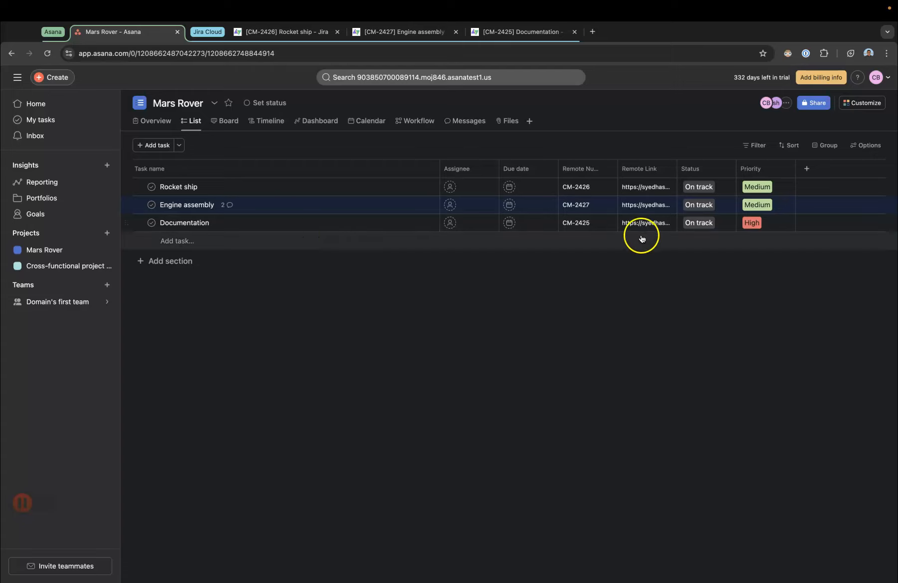
left_click(266, 185)
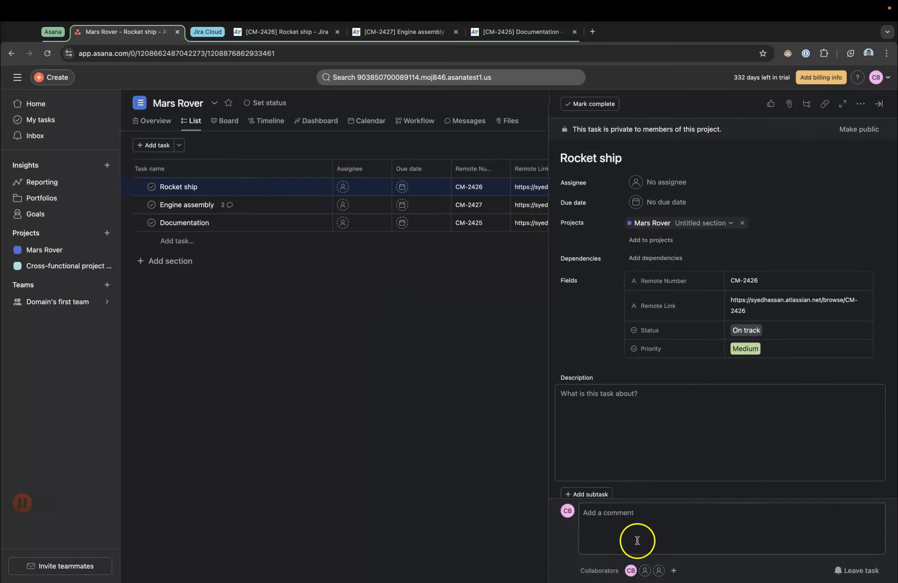
left_click(637, 540)
type("Do")
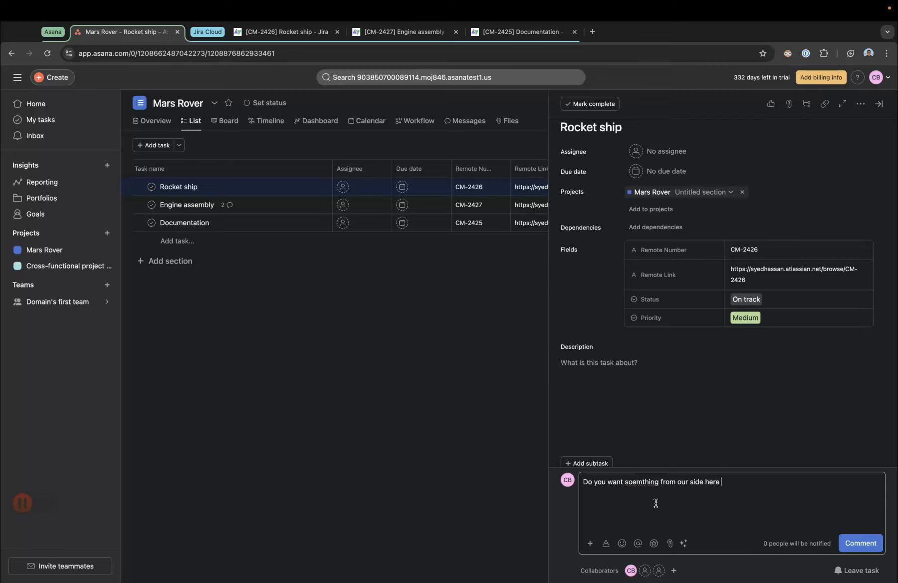
left_click(860, 543)
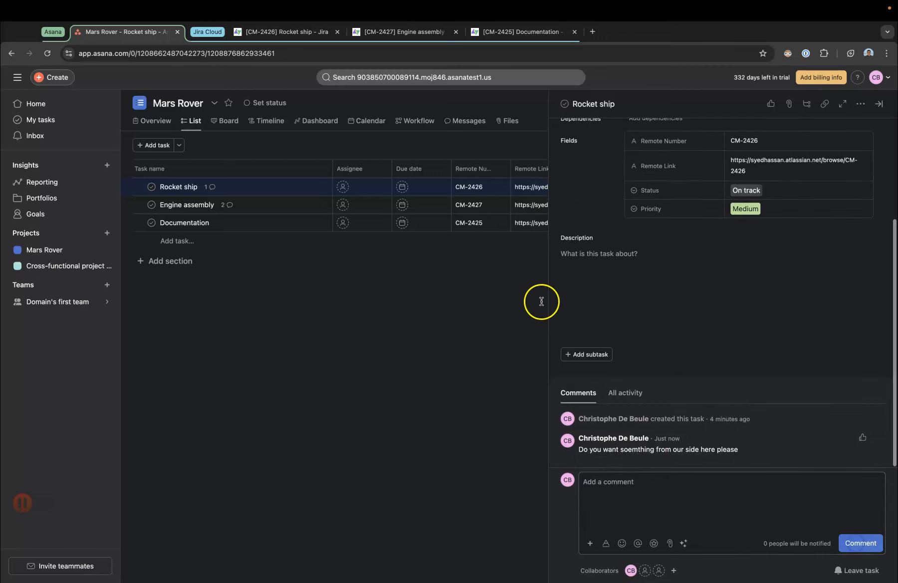
Step: Close the task pane and assign the Rocket ship task to the current user
left_click(532, 298)
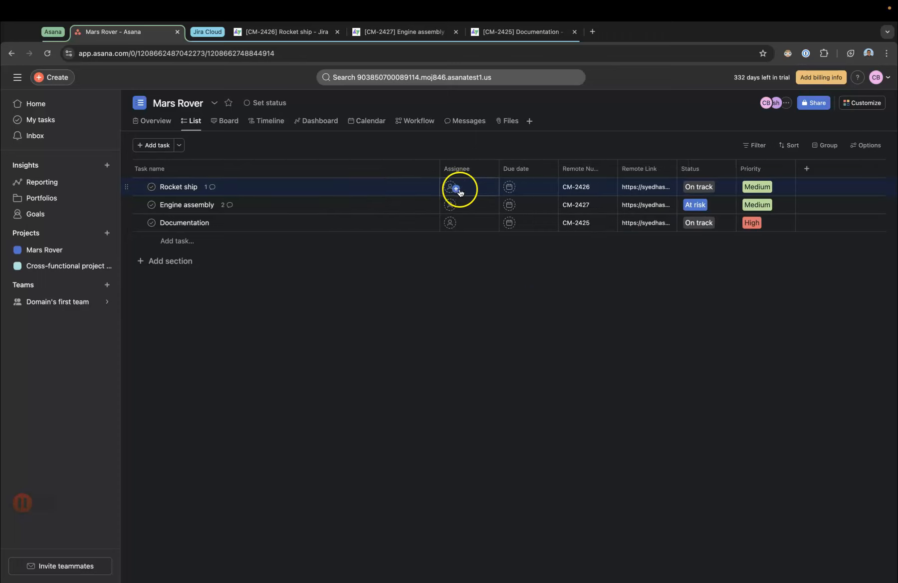
left_click(458, 188)
left_click(473, 209)
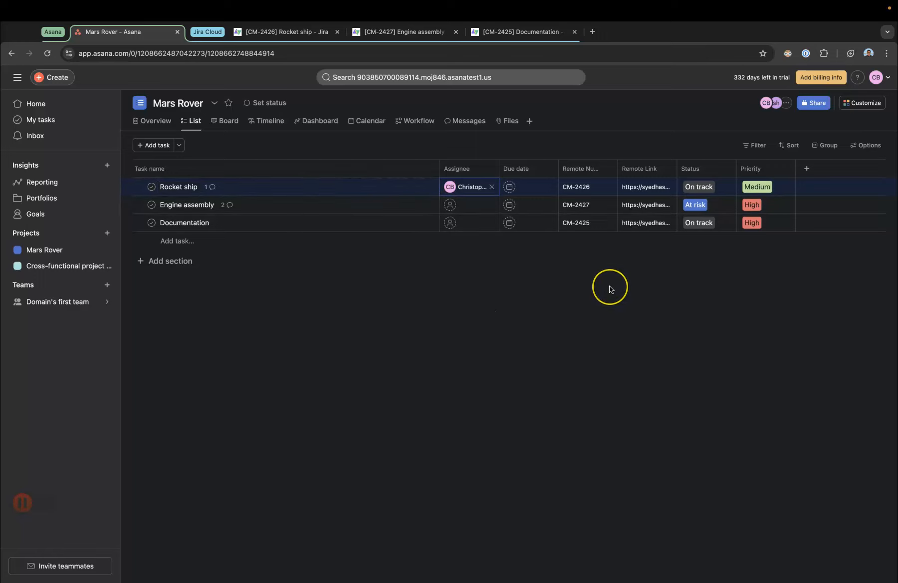
Step: Open the Rocket ship Jira issue and review its synced comment
left_click(279, 31)
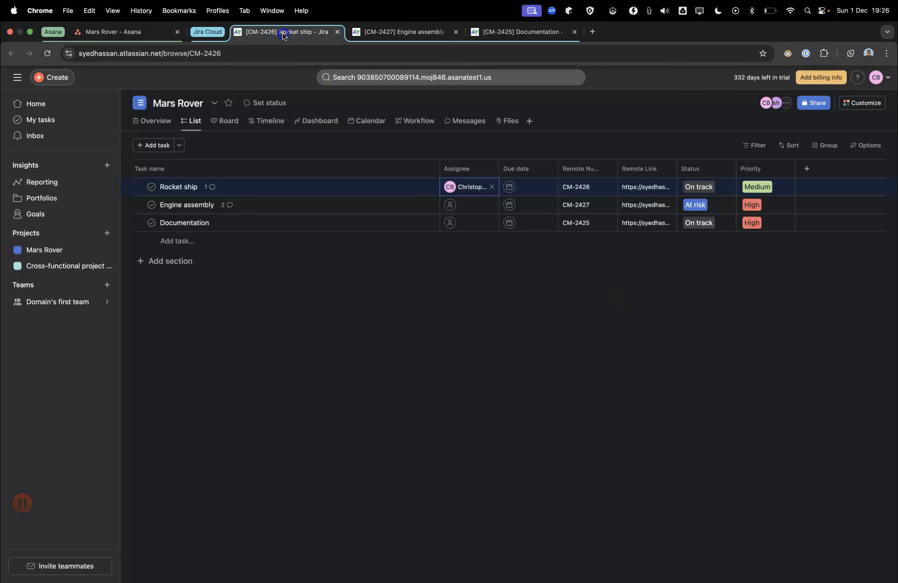
left_click_drag(427, 371, 278, 370)
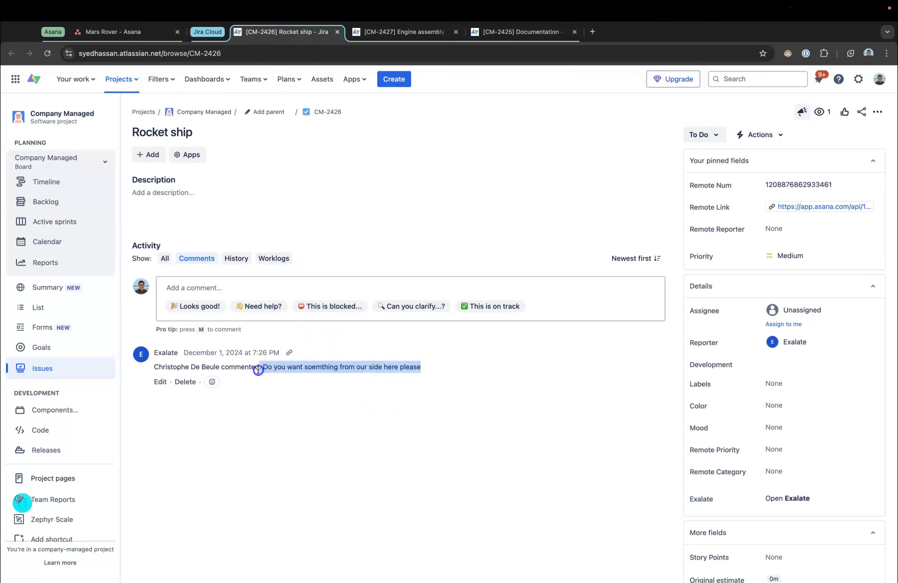
Step: Attach the image 1.jpg from the EXALATE folder to the Rocket ship Jira issue
left_click(148, 155)
left_click(180, 178)
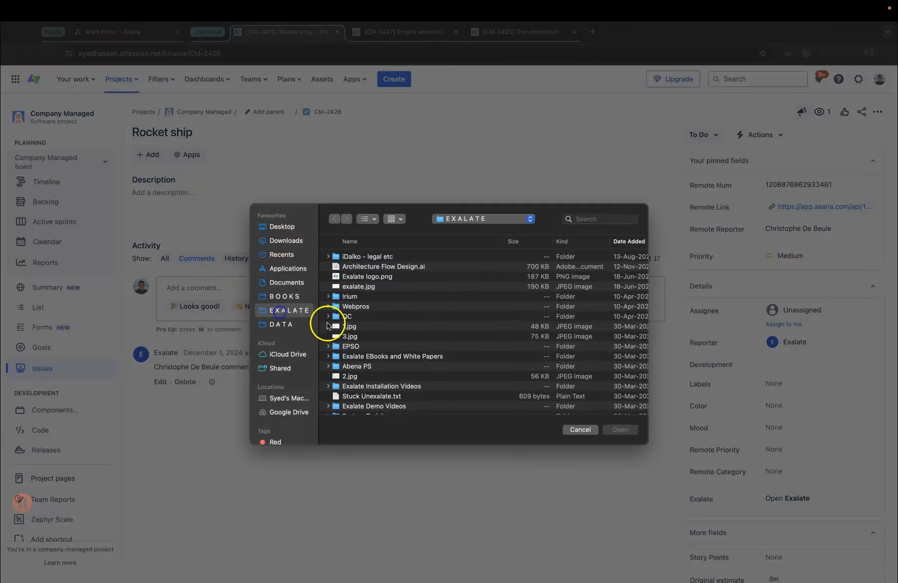
double_click(345, 329)
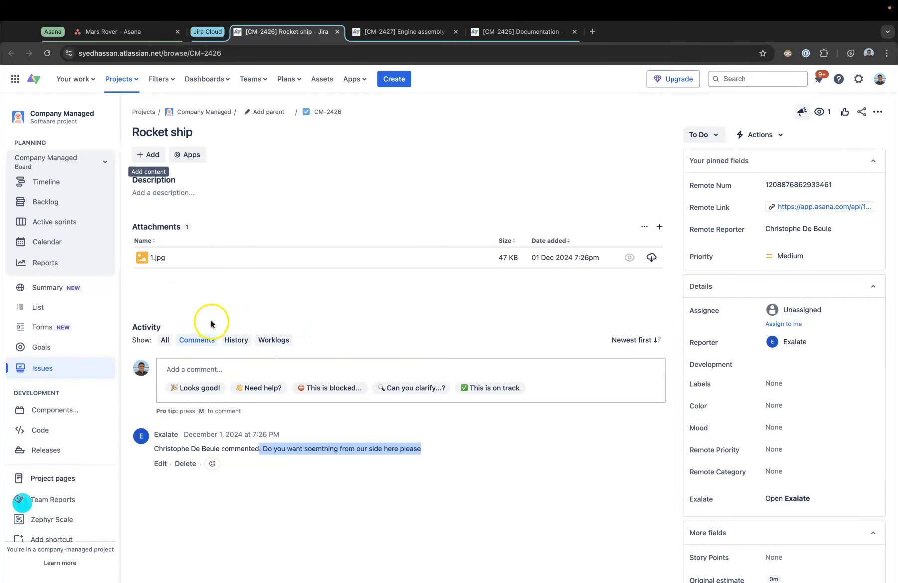
Step: Comment 'A lot of things actually' with bullets maos, drawings, blue prints and 'can you add those to the ticket please and look at the attachment as well'
left_click(199, 370)
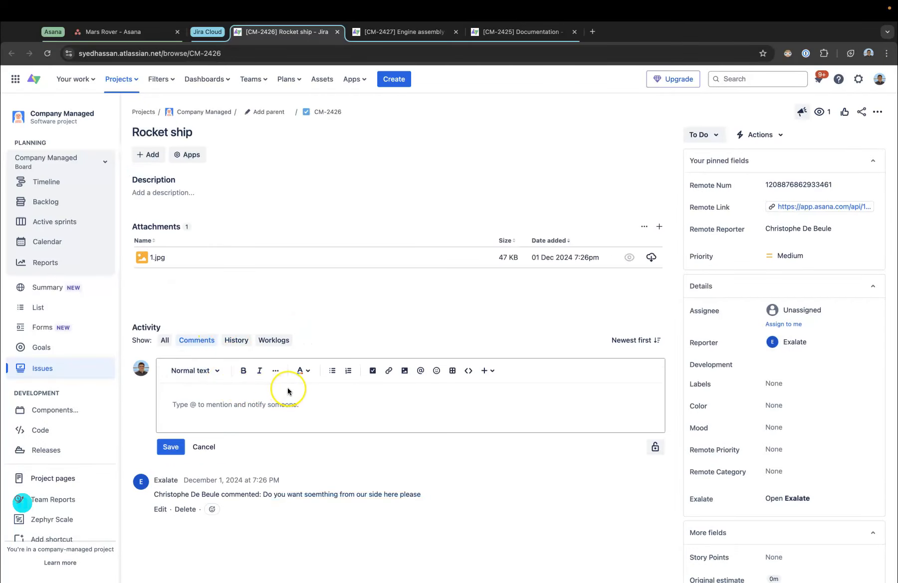
type("Adds")
key("BackSpace")
key("BackSpace")
key("BackSpace")
key("BackSpace")
type("A loit of th")
key("BackSpace")
key("BackSpace")
key("BackSpace")
key("BackSpace")
key("BackSpace")
key("BackSpace")
key("BackSpace")
key("BackSpace")
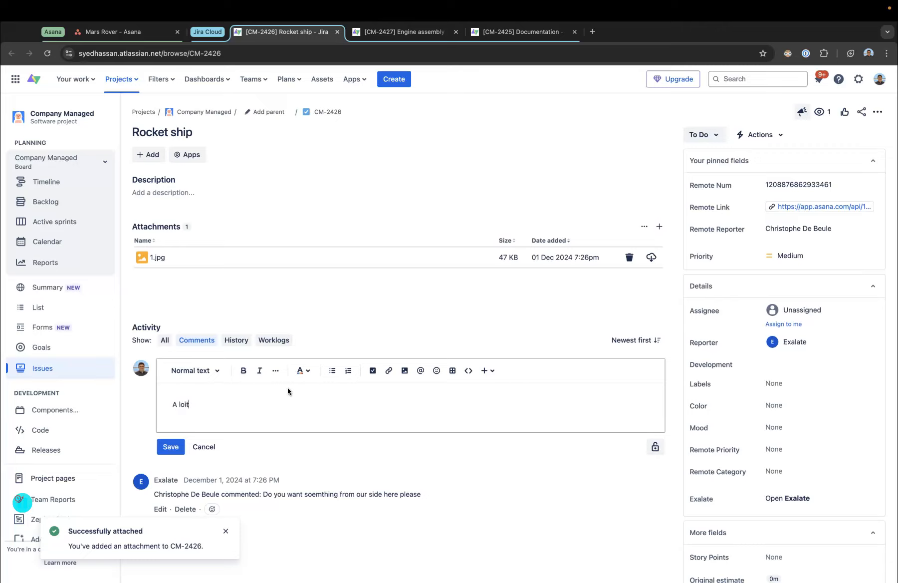
type("t of things actually")
key("Return")
left_click(337, 375)
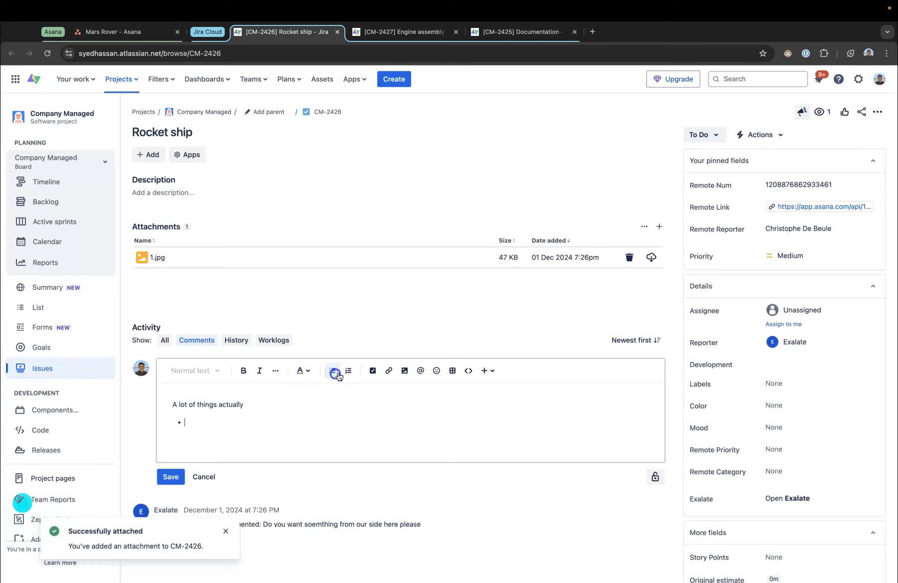
type("maos")
key("Return")
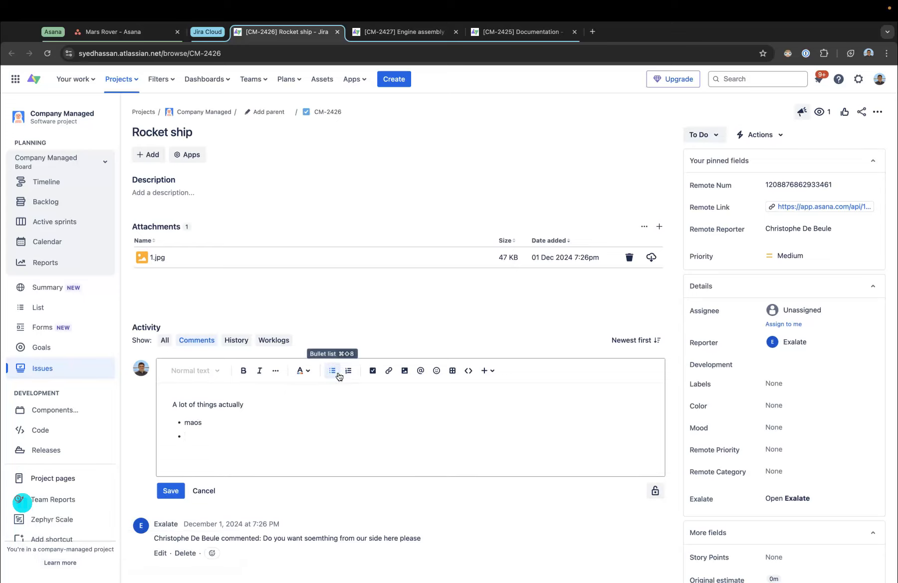
type("drawings")
key("Return")
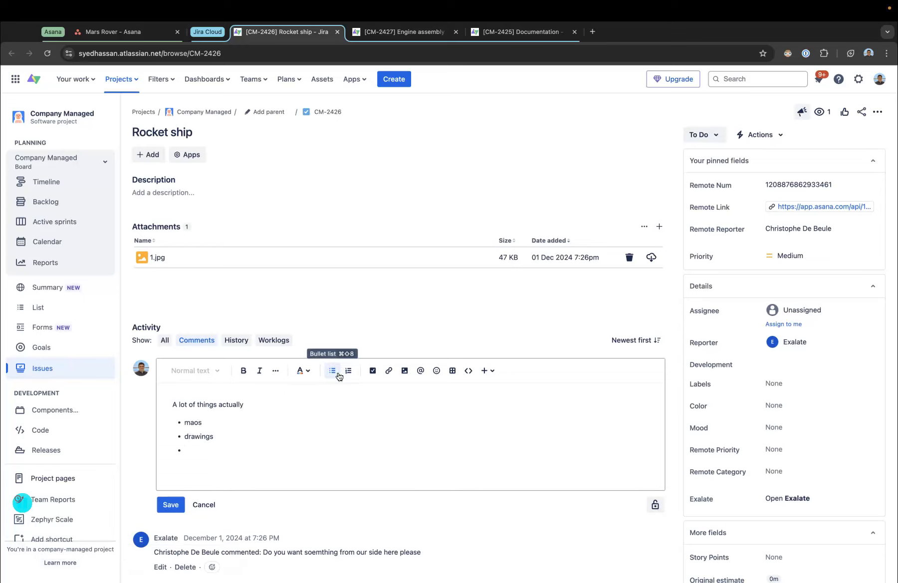
type("blue prints")
key("Return")
key("Return")
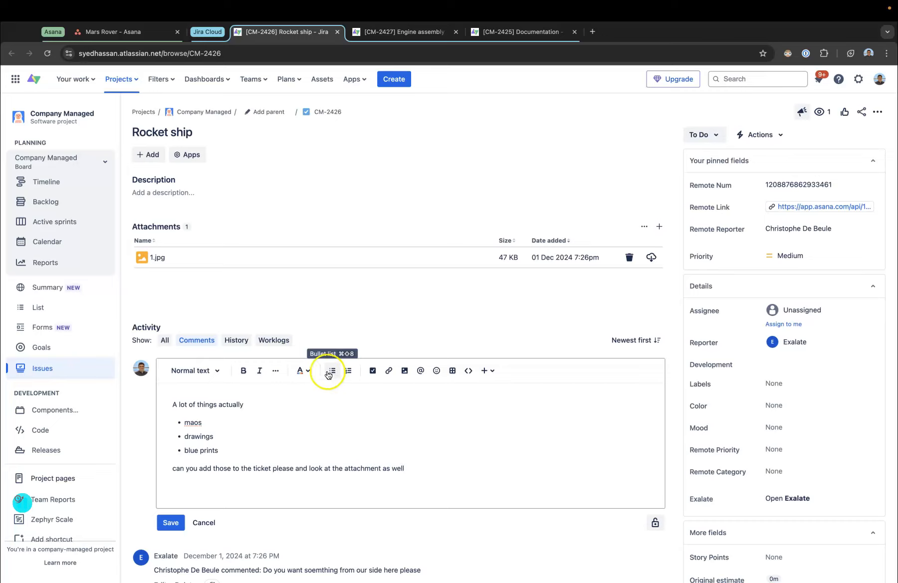
left_click(406, 468)
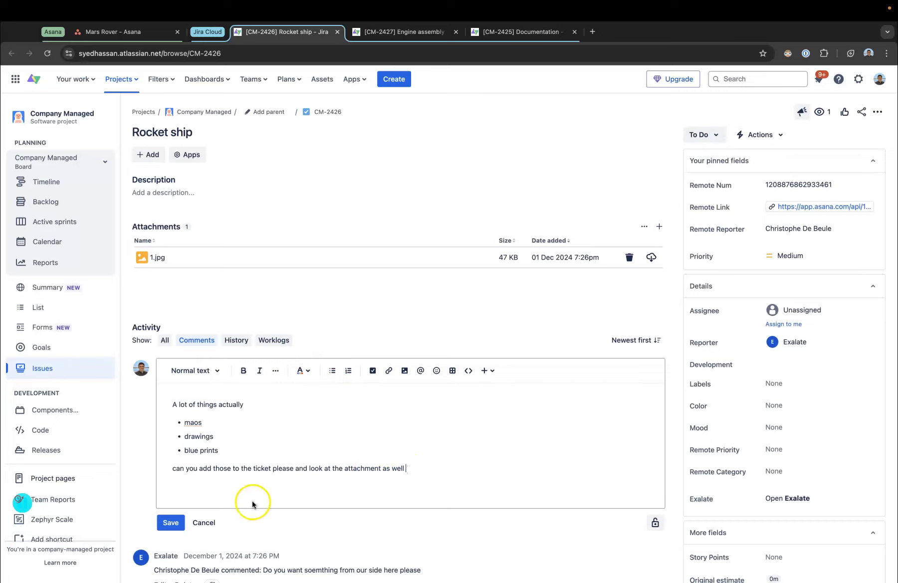
left_click(169, 523)
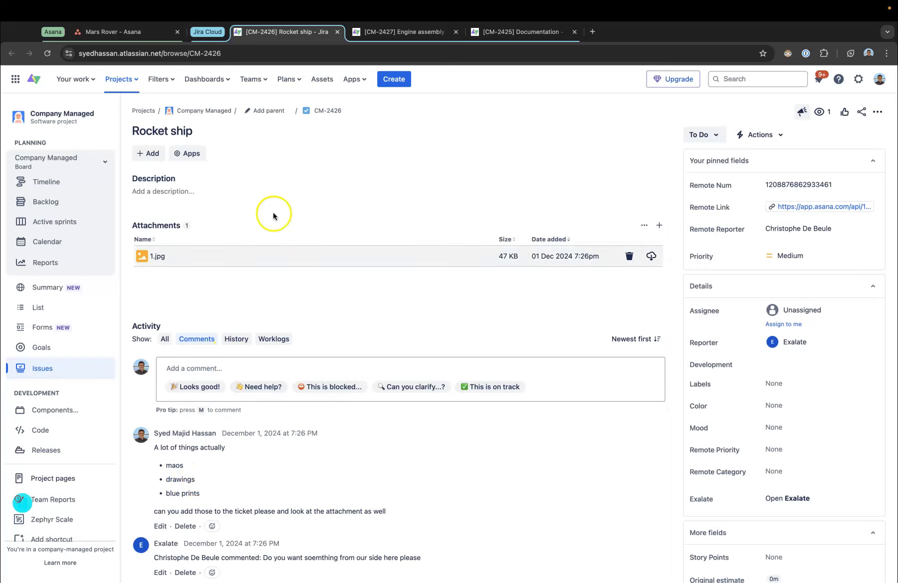
Step: Set the Rocket ship issue's status to In Progress and its priority to Low
scroll(199, 312, "down", 1)
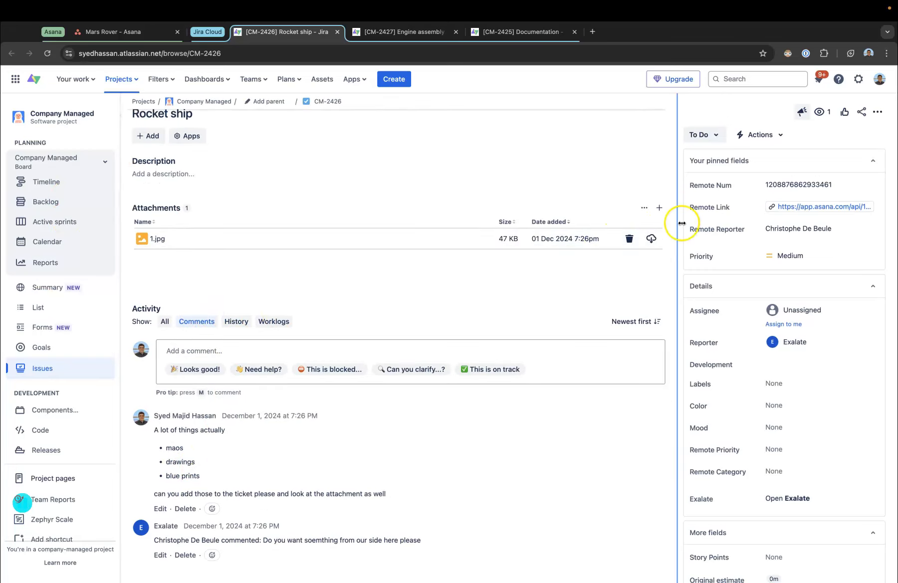
left_click(708, 135)
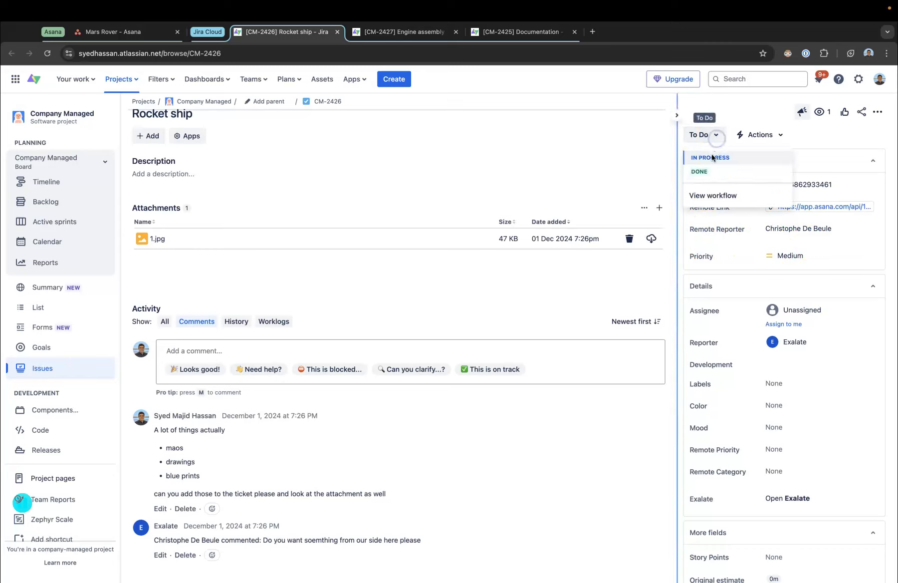
left_click(711, 157)
left_click(780, 254)
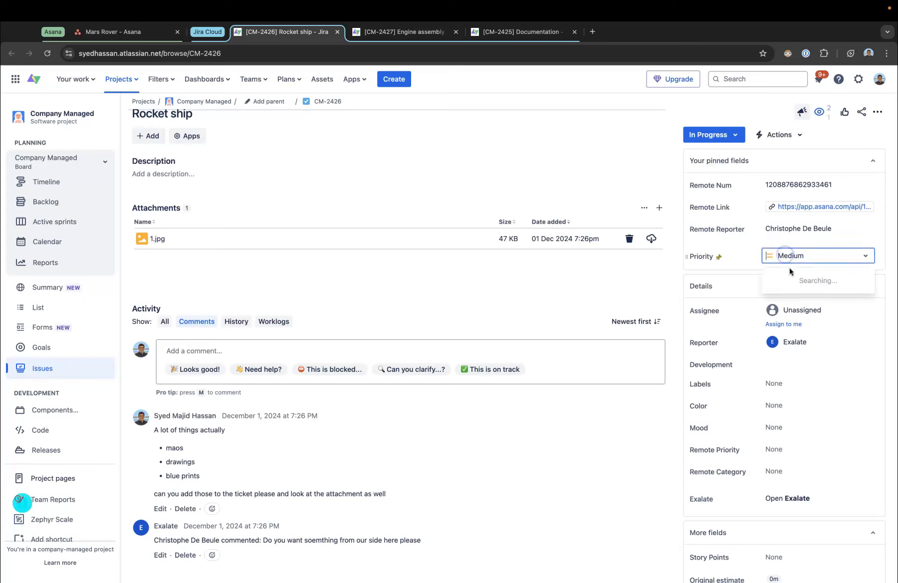
left_click(786, 313)
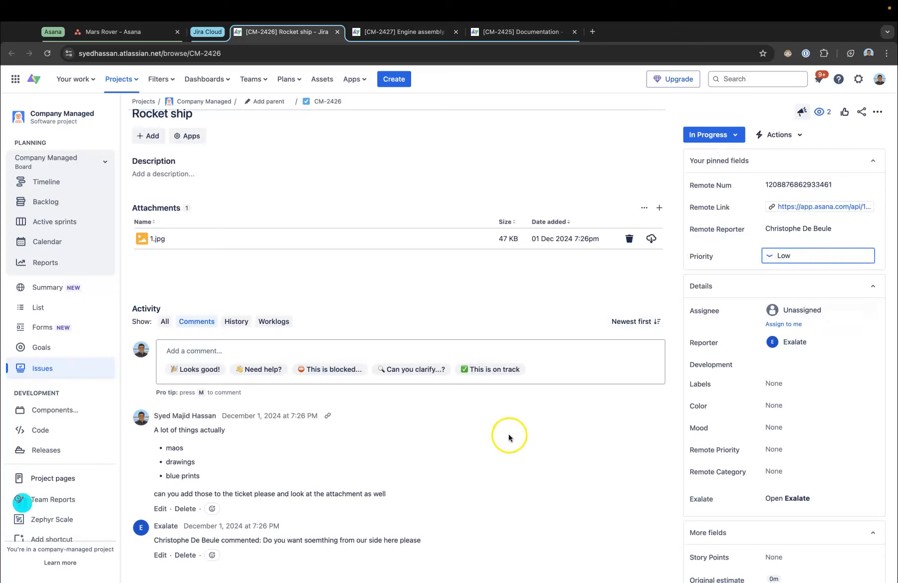
left_click(542, 444)
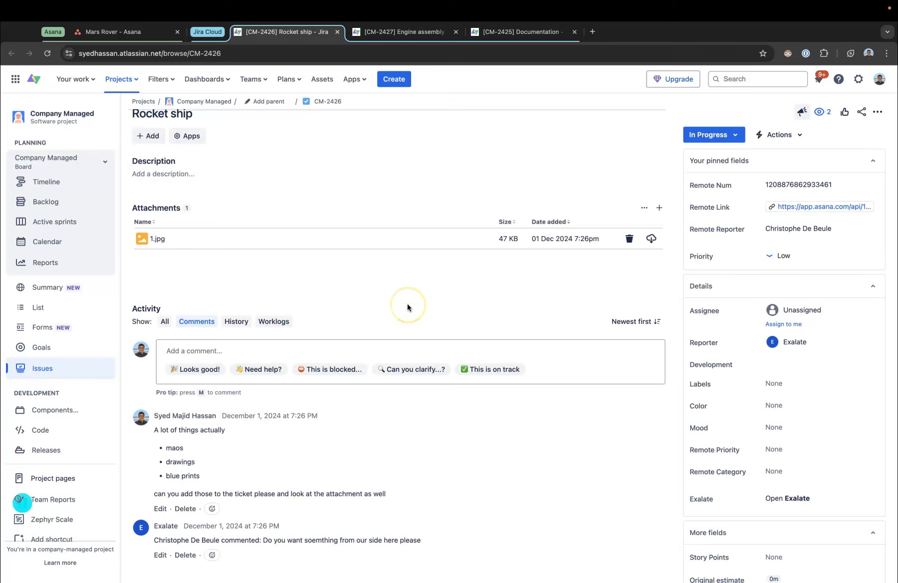
Step: Review the Rocket ship task in Asana for the synced attachment, comment, status and priority
scroll(407, 306, "up", 1)
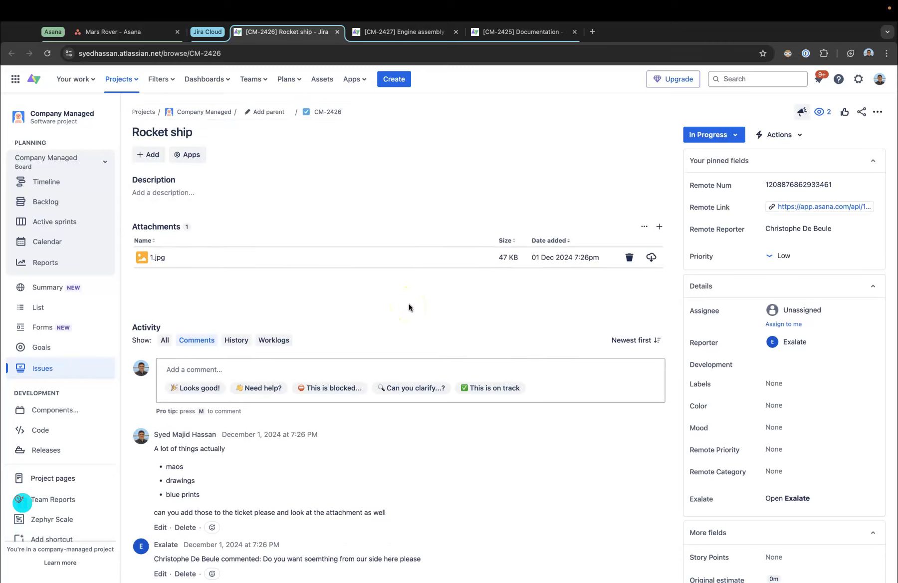
left_click(104, 32)
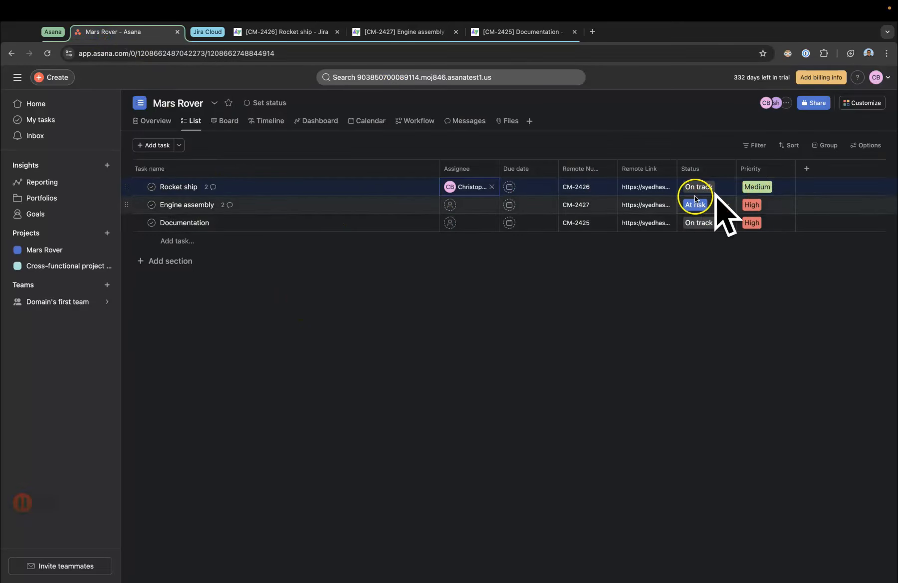
left_click(245, 188)
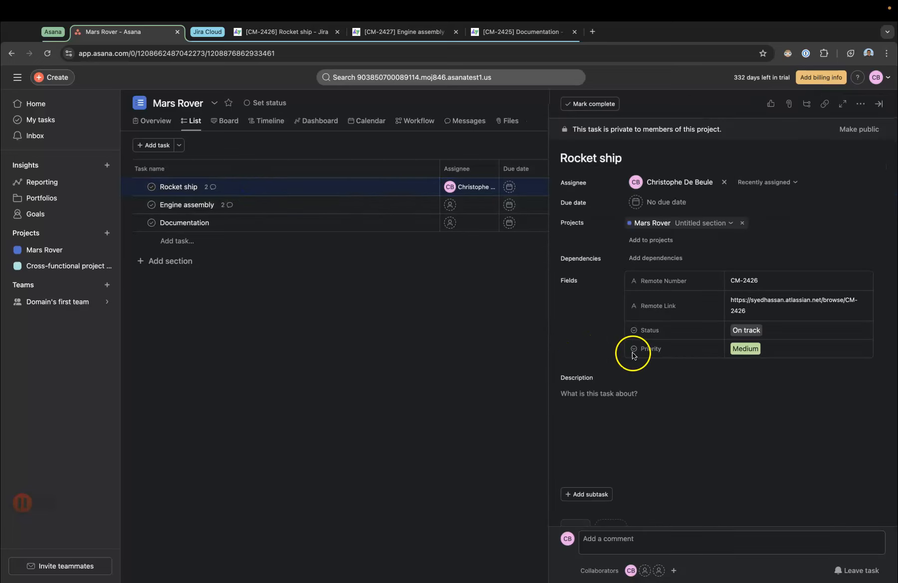
scroll(604, 344, "down", 10)
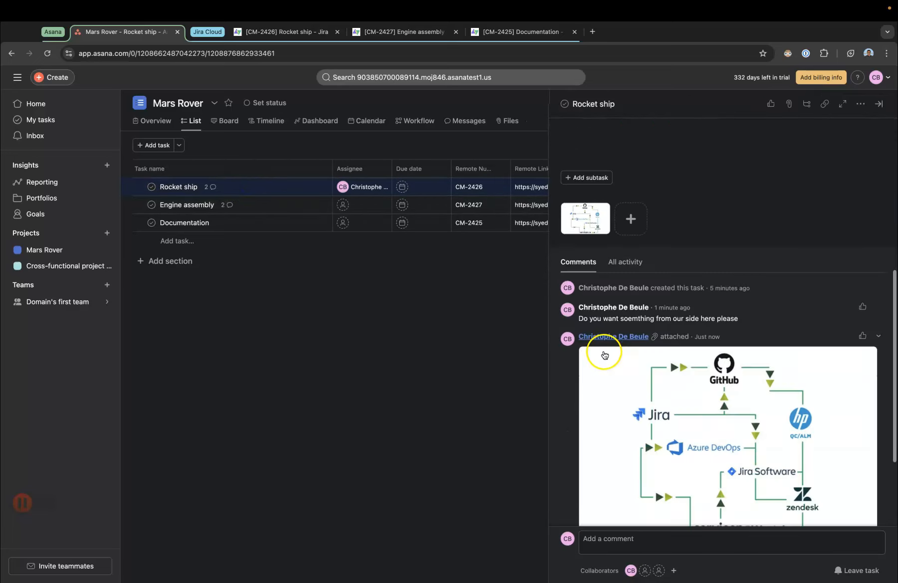
scroll(615, 362, "down", 2)
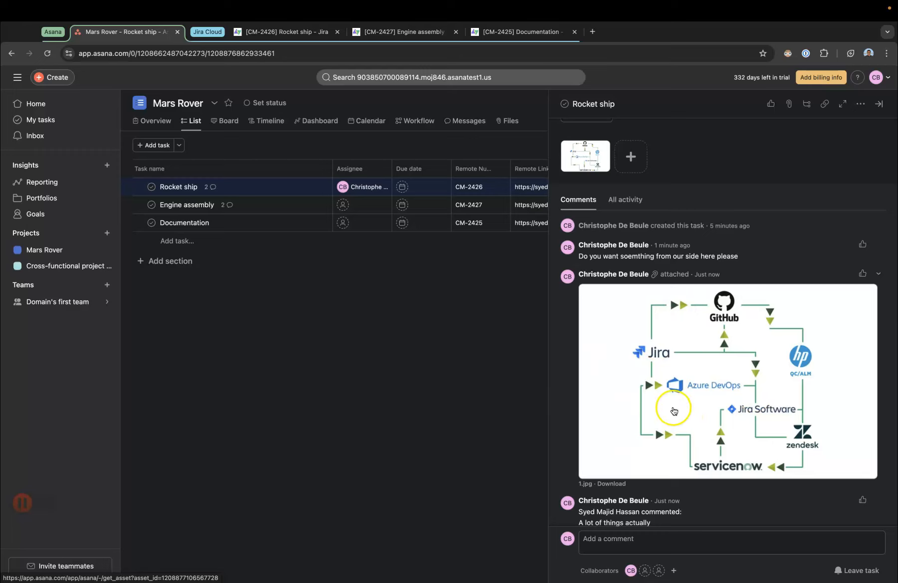
scroll(664, 410, "down", 5)
left_click_drag(818, 508, 584, 454)
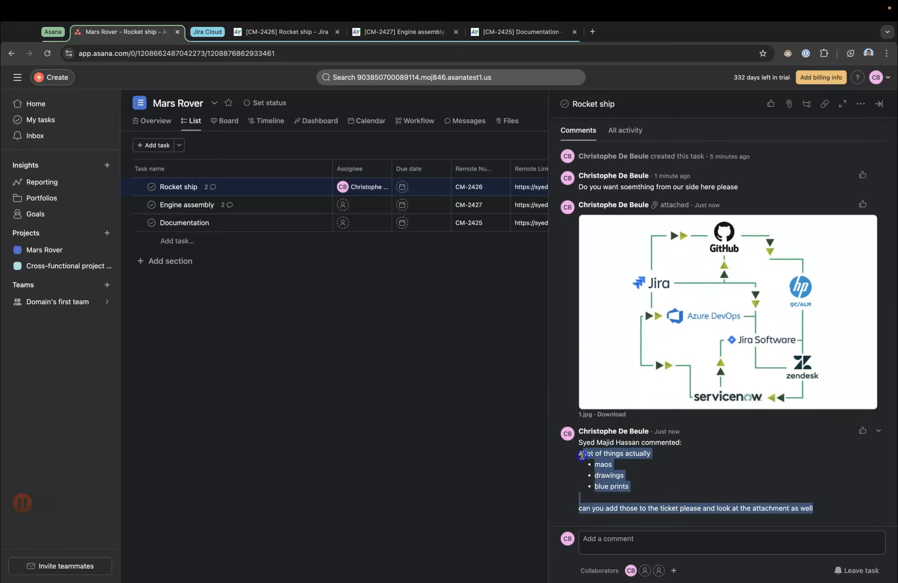
left_click(671, 496)
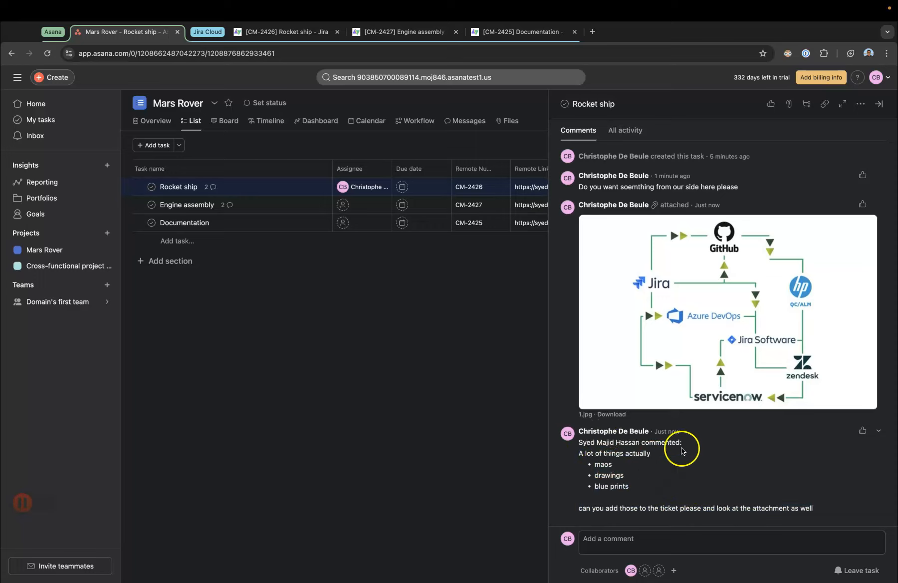
scroll(611, 449, "up", 10)
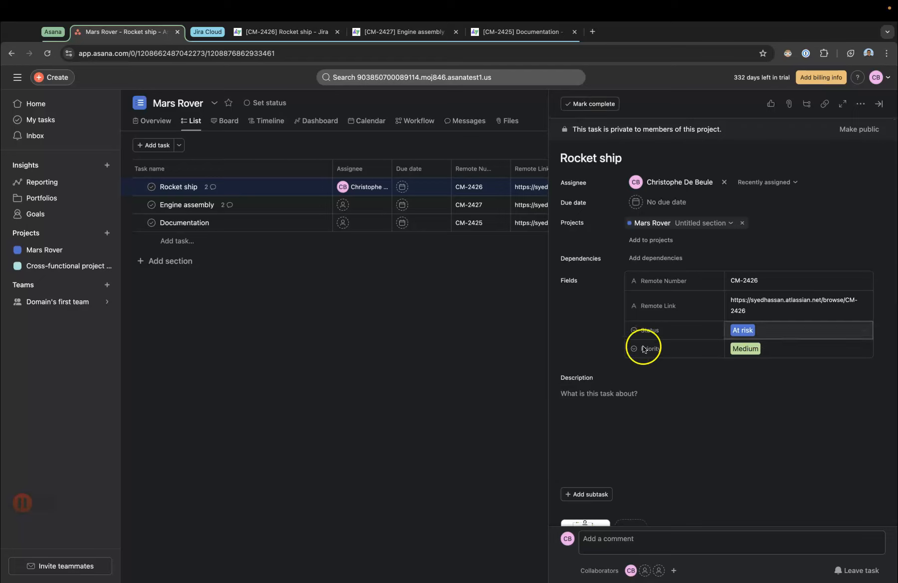
left_click(437, 439)
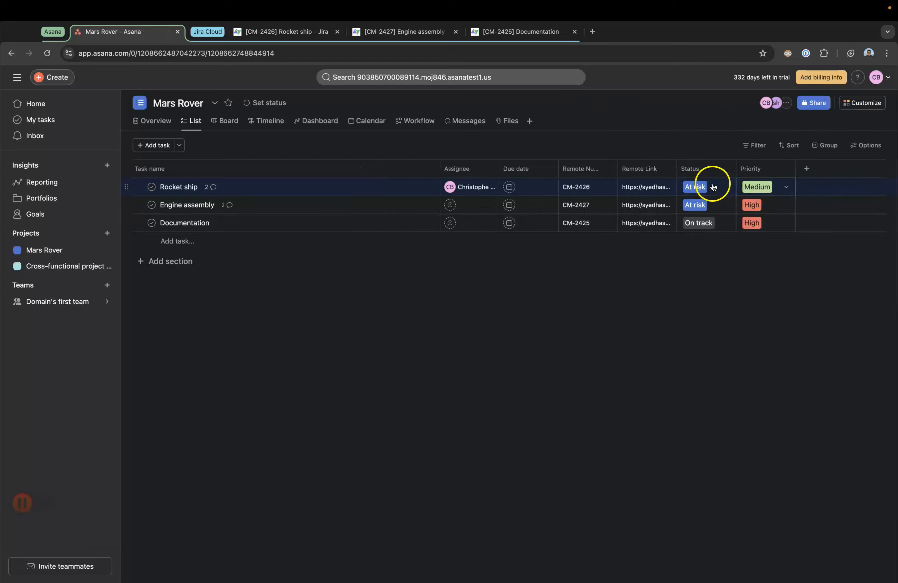
left_click(290, 38)
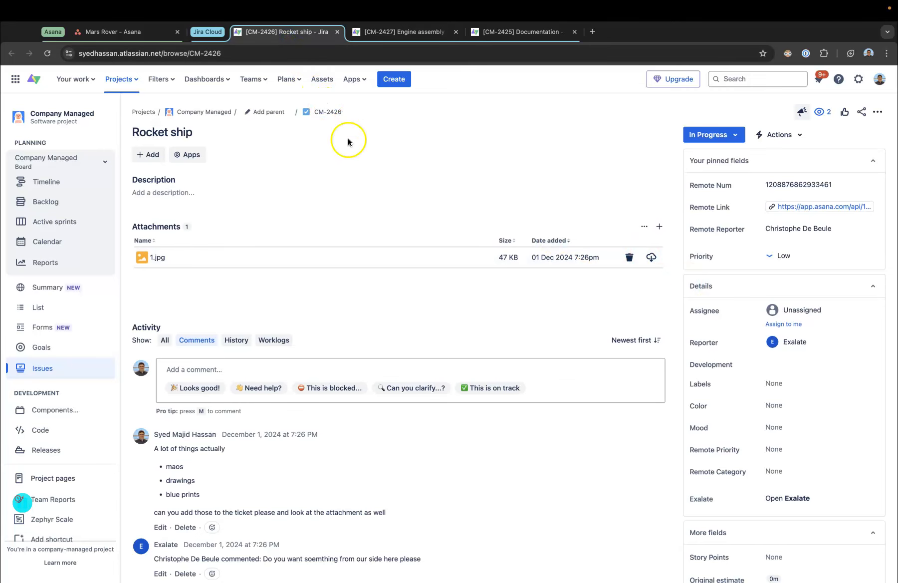
left_click(157, 34)
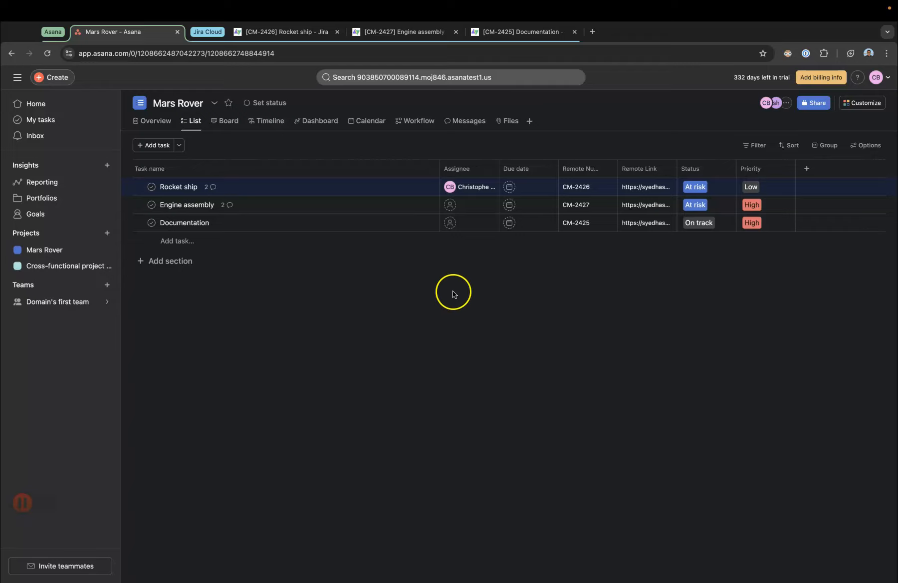
Step: Set the Documentation and Engine assembly Jira issues' statuses to Done
left_click(554, 32)
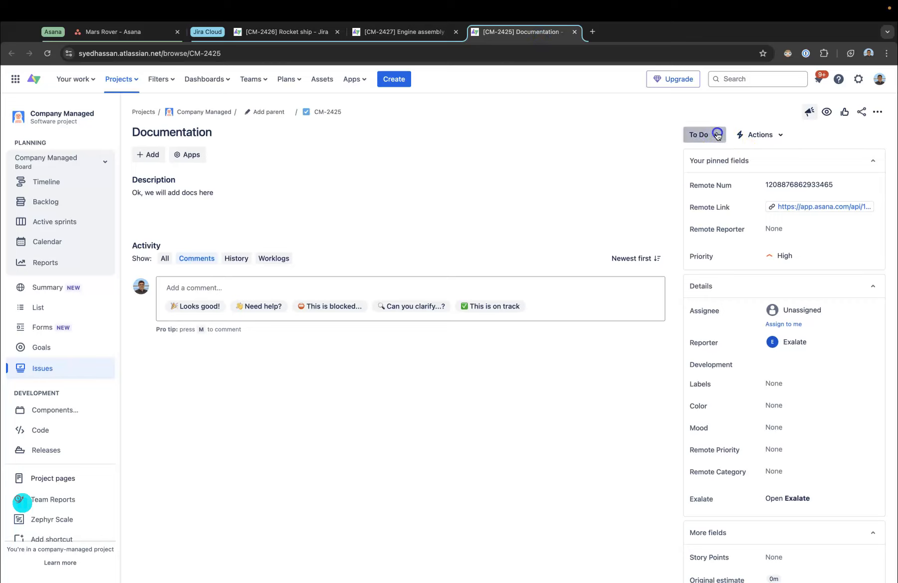
left_click(701, 134)
left_click(703, 172)
left_click(405, 31)
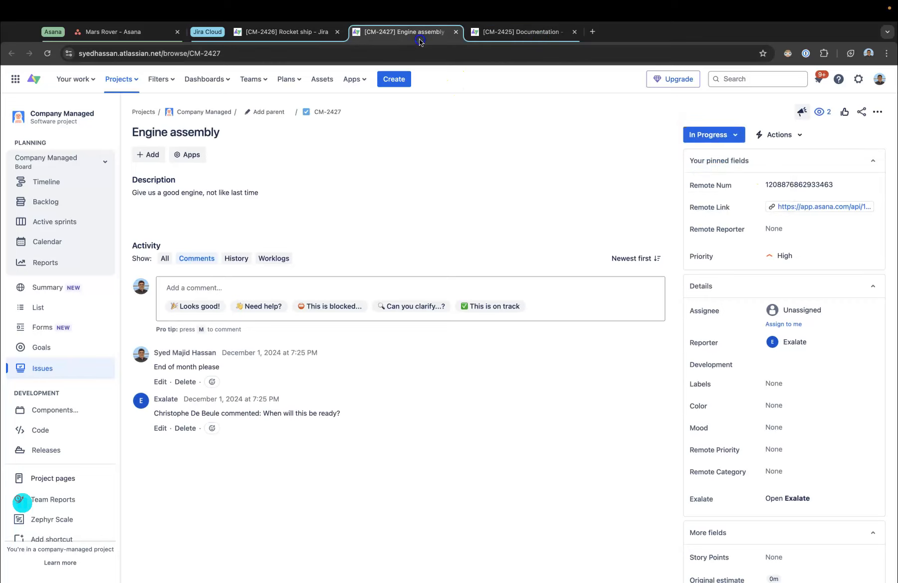
left_click(707, 134)
left_click(706, 172)
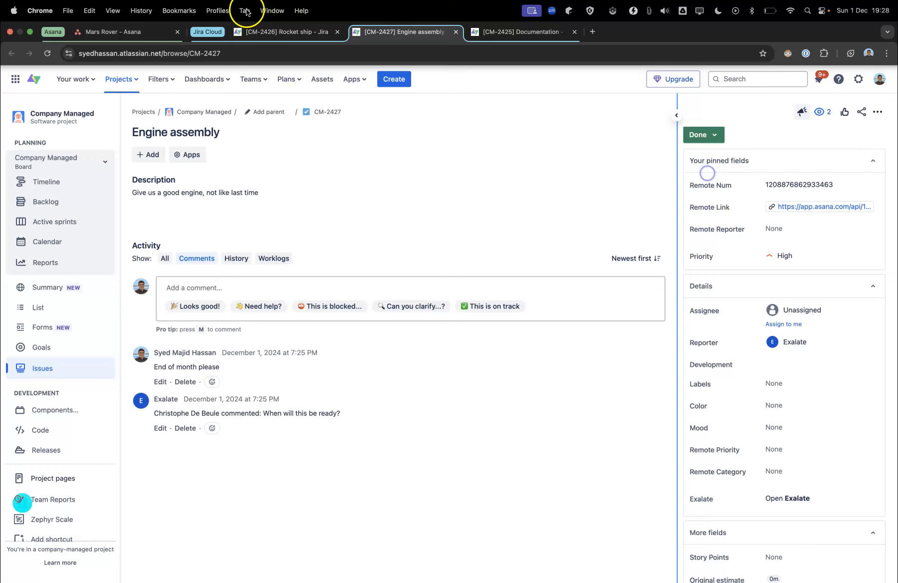
Step: Set the Rocket ship Jira issue's status to Done and return to the Asana project list
left_click(286, 32)
left_click(713, 136)
left_click(717, 172)
left_click(121, 37)
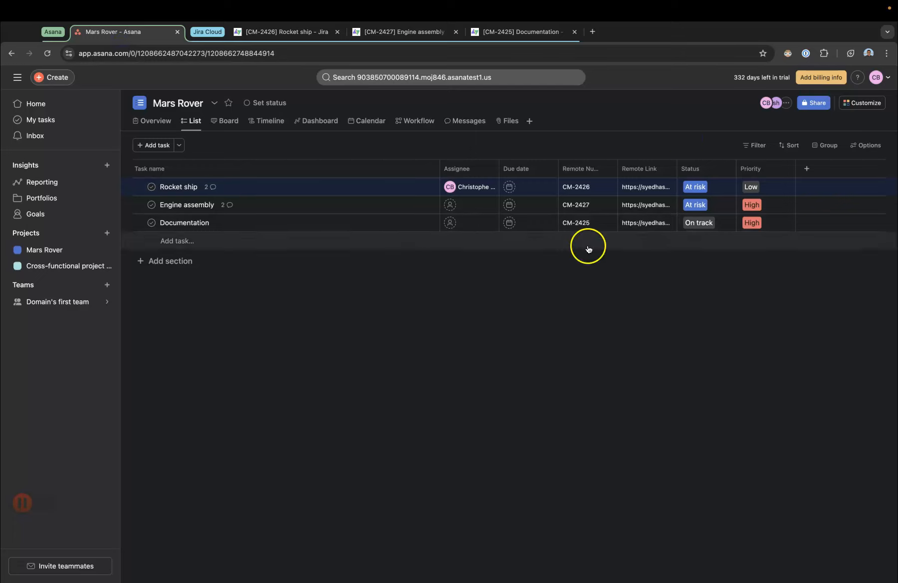